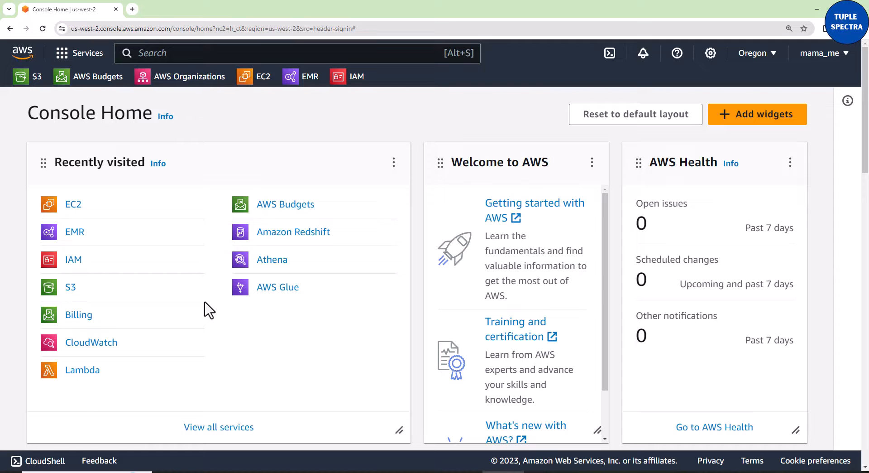
- Switch to the YouTube browser window and view the Redfin Analytics part 1 video page and the AWS EMR video page
left_click(419, 471)
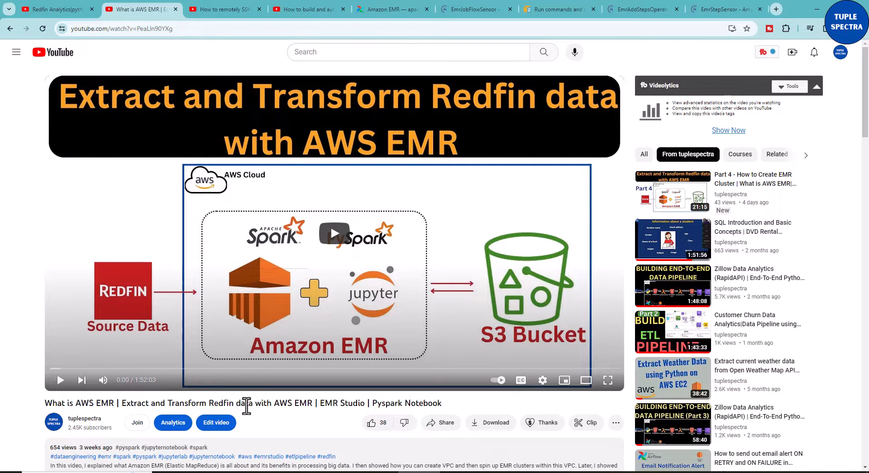
left_click(71, 10)
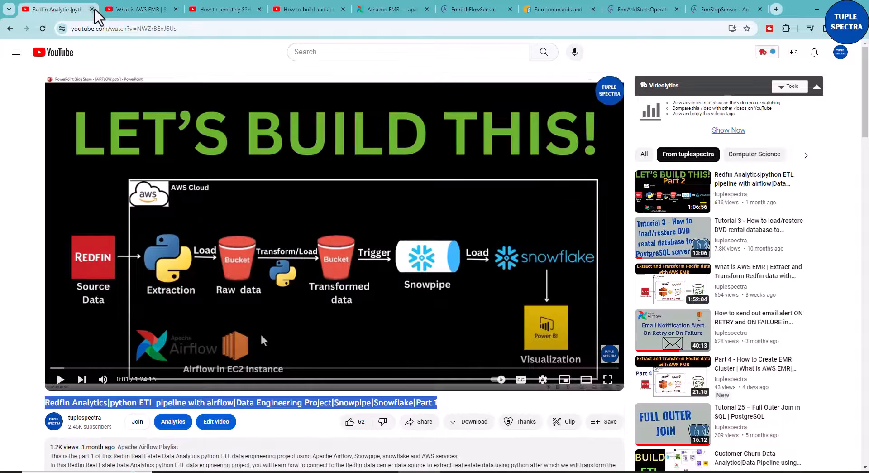
left_click(132, 10)
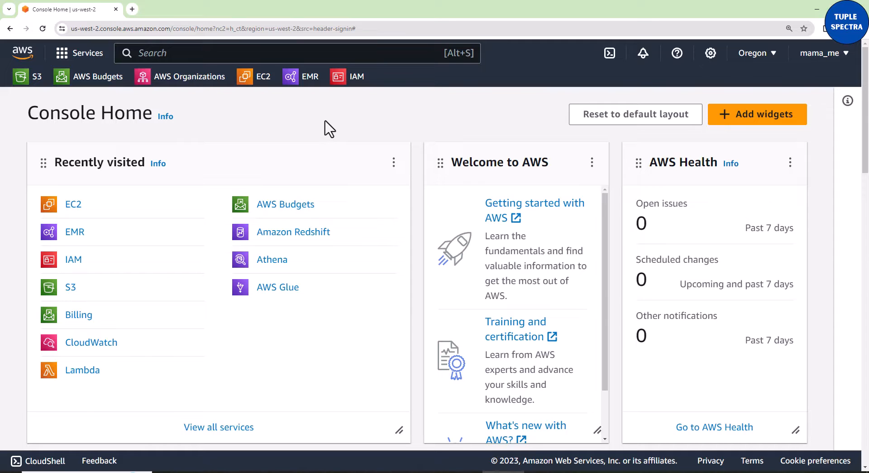
- Switch to the PowerPoint slide show and go back to the "Automate EMR Jobs with Airflow" architecture slide
left_click(461, 472)
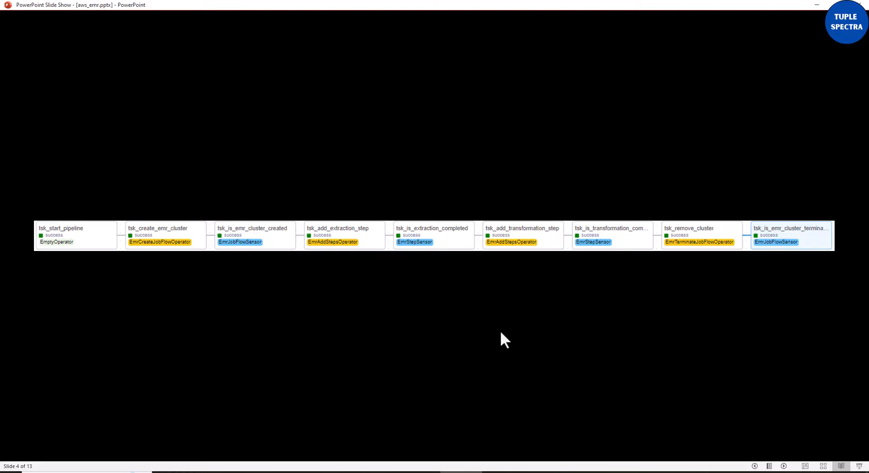
key("Left")
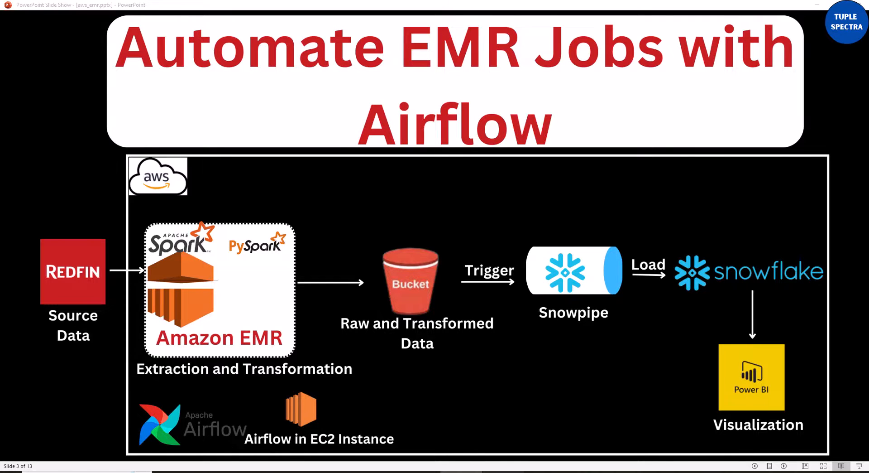
- Return to the AWS console in the browser and open the EC2 dashboard
left_click(502, 471)
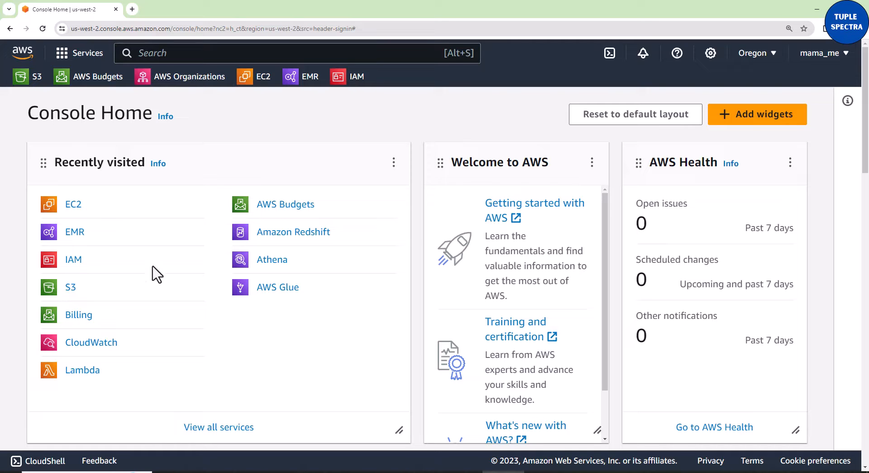
left_click(73, 207)
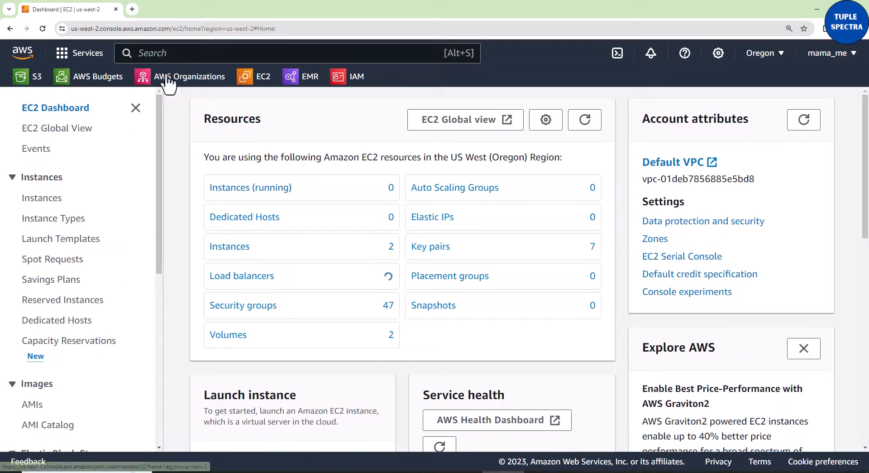
- Search the console for the EC2 service, view its entry in the results, and clear the search
left_click(182, 54)
type("E")
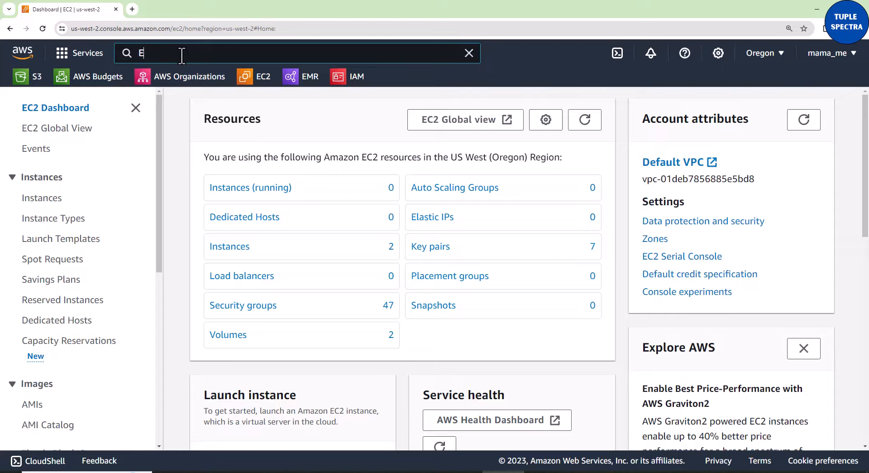
type("C2")
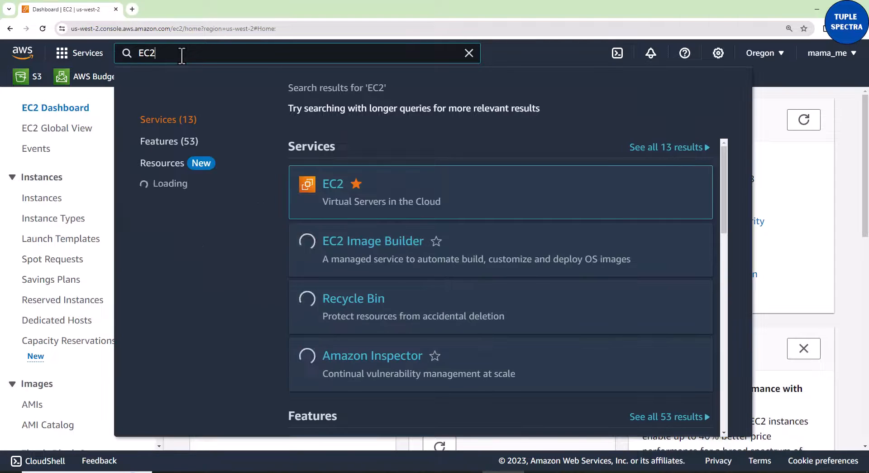
mouse_move(326, 188)
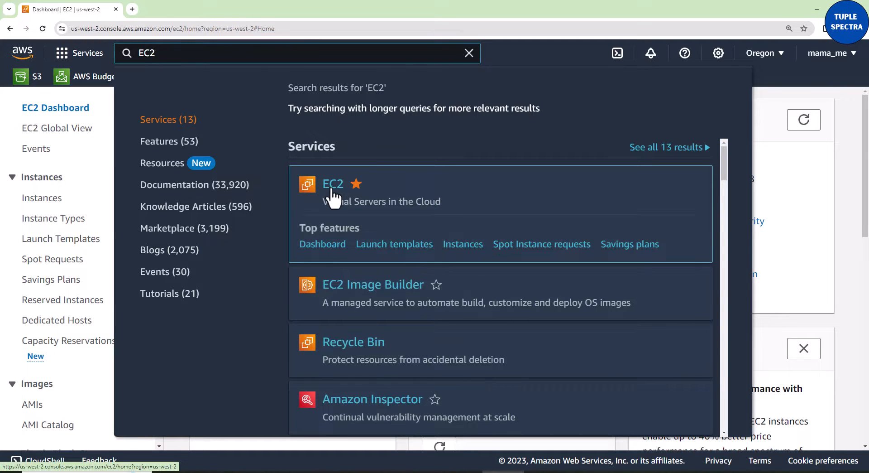
left_click(469, 56)
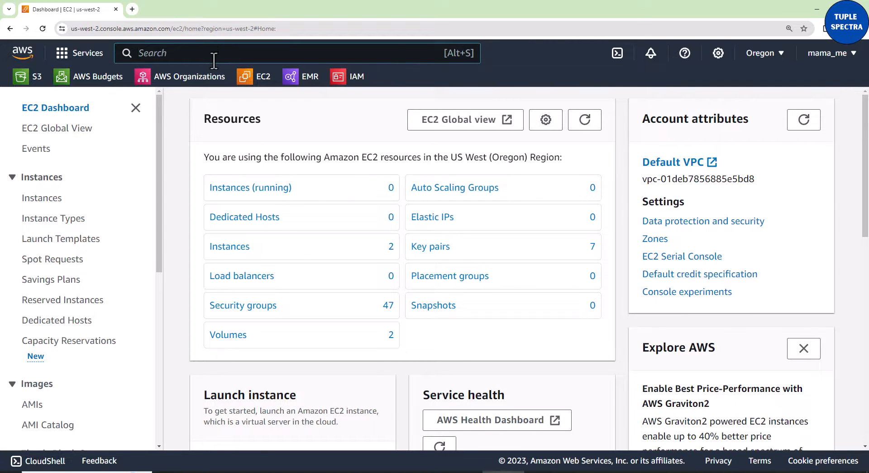
- Search for EC2 again and add EC2 Image Builder to the favorite services
type("EC2")
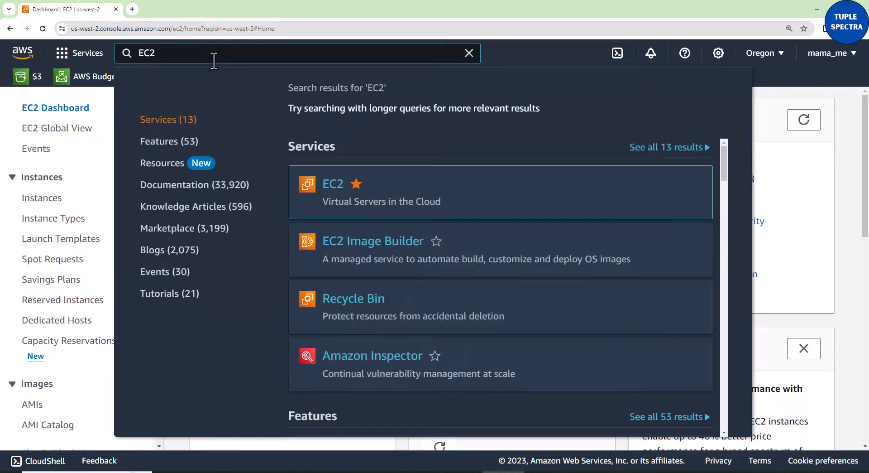
mouse_move(357, 190)
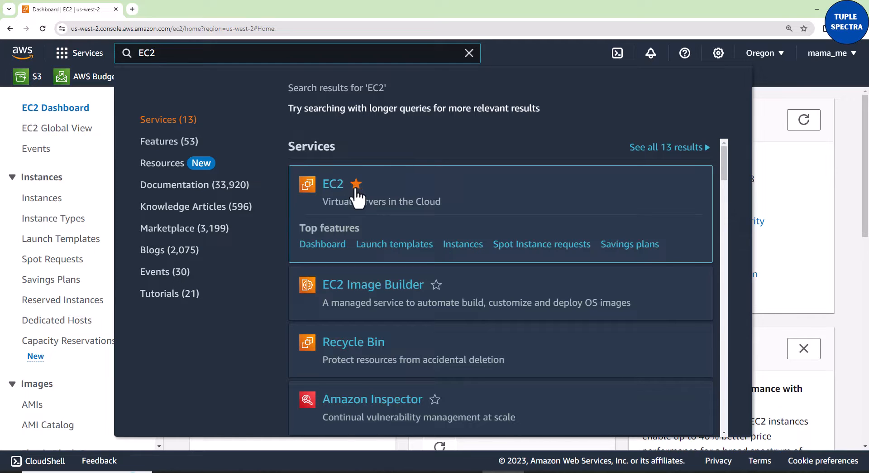
mouse_move(436, 263)
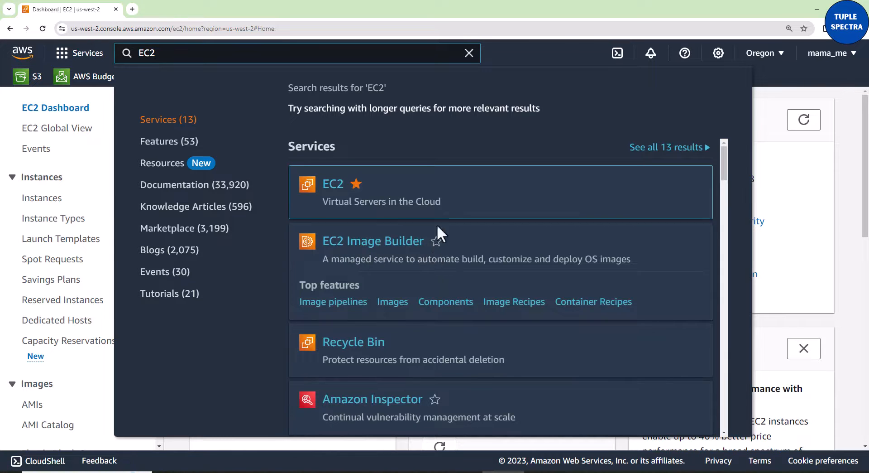
left_click(436, 242)
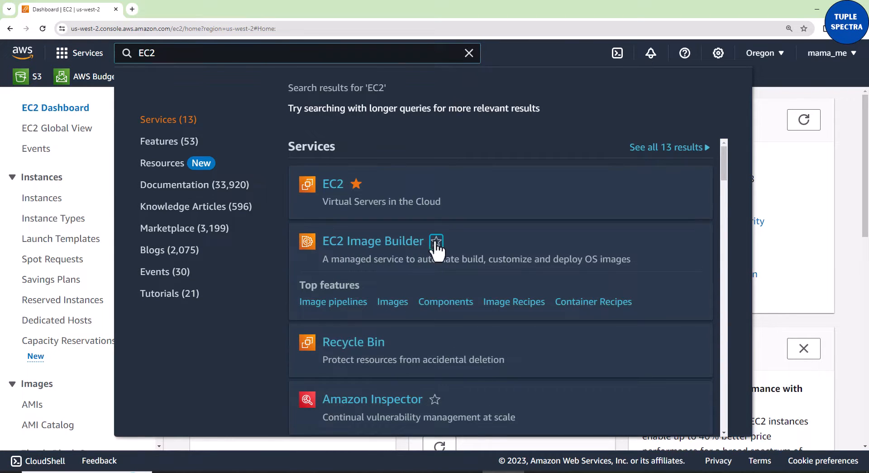
left_click(469, 53)
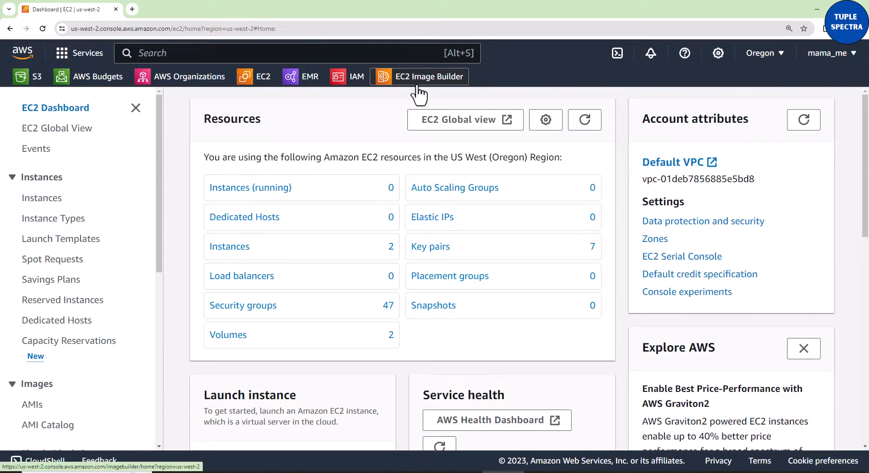
- Remove EC2 Image Builder from the favorite services and clear the search
left_click(281, 58)
type("EC2")
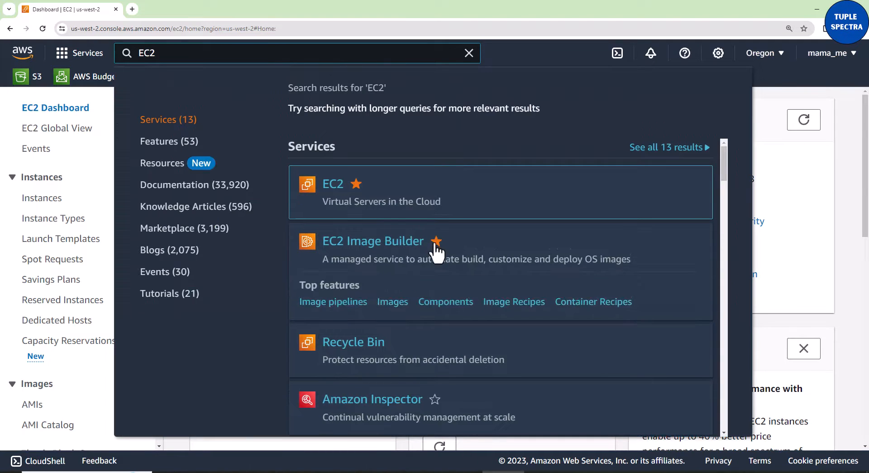
left_click(436, 242)
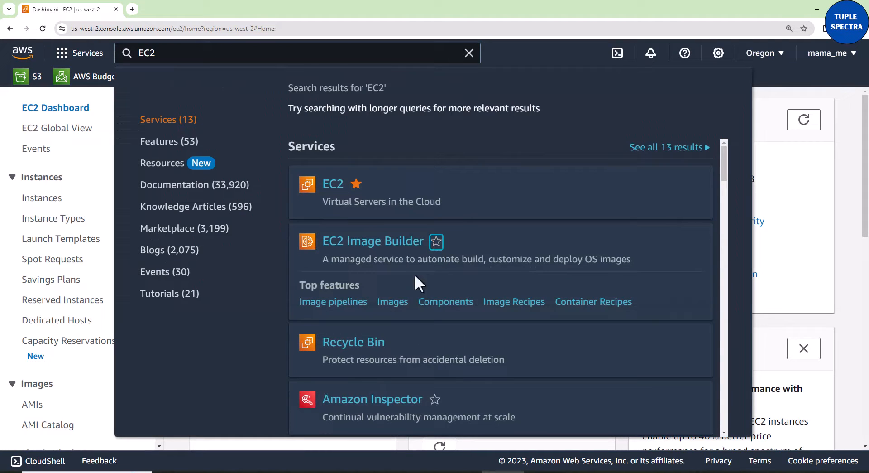
left_click(469, 54)
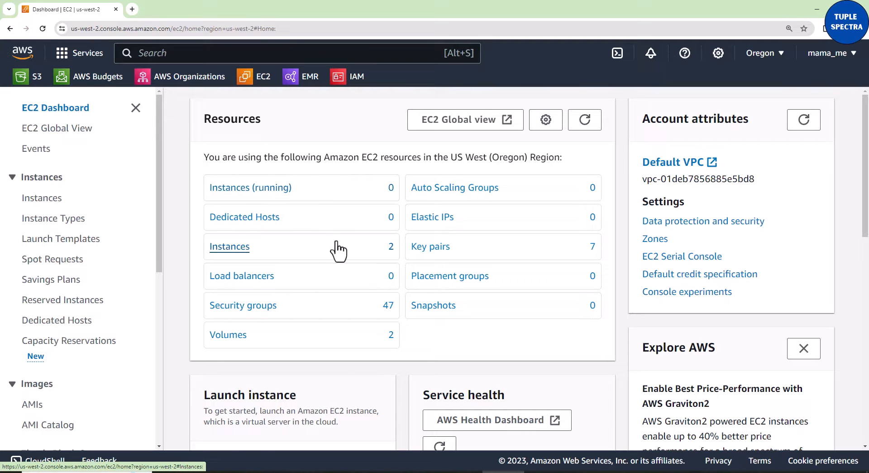
- Switch the console region to US East (N. Virginia) and back to US West (Oregon)
scroll(349, 299, "down", 1)
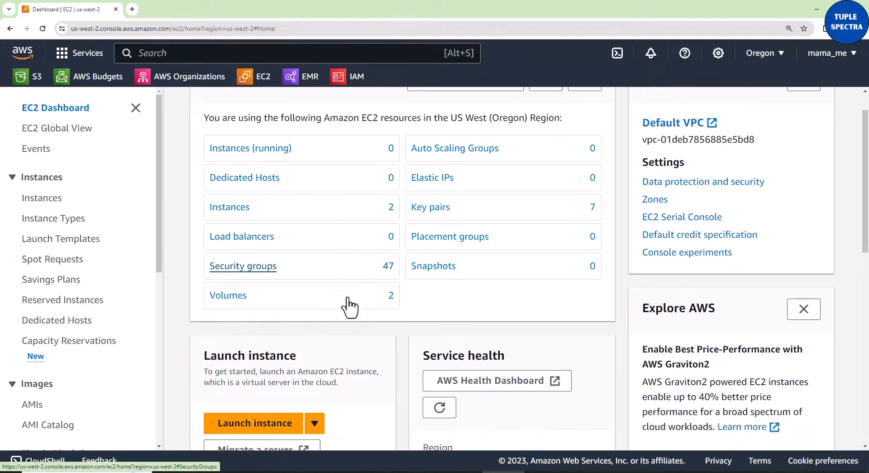
scroll(349, 308, "down", 1)
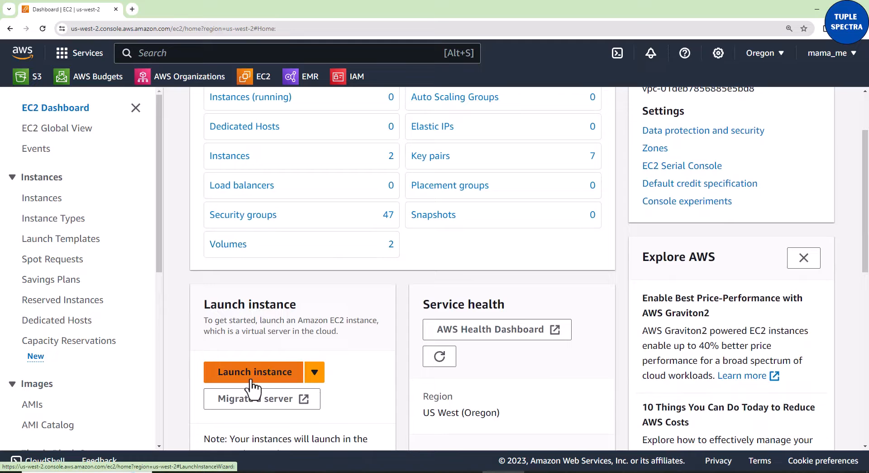
scroll(317, 353, "up", 2)
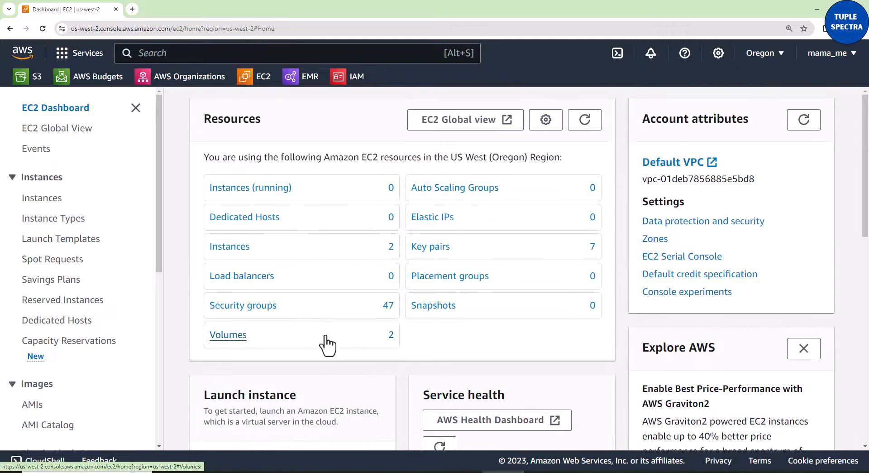
scroll(326, 349, "down", 2)
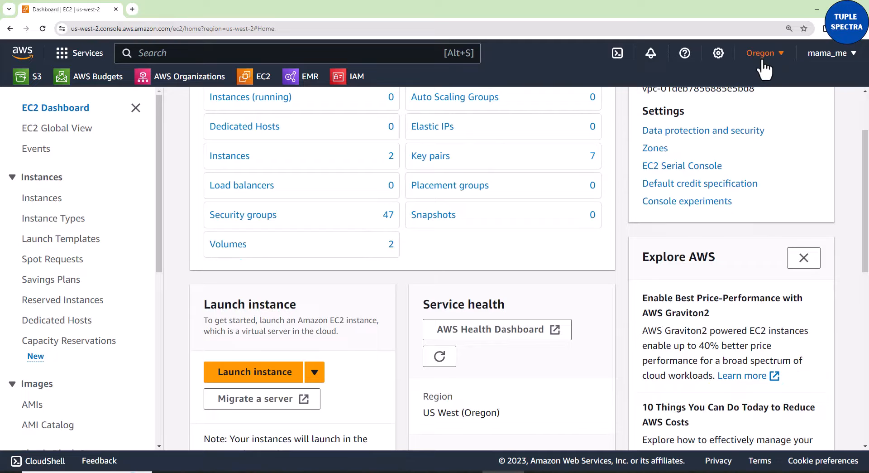
left_click(780, 55)
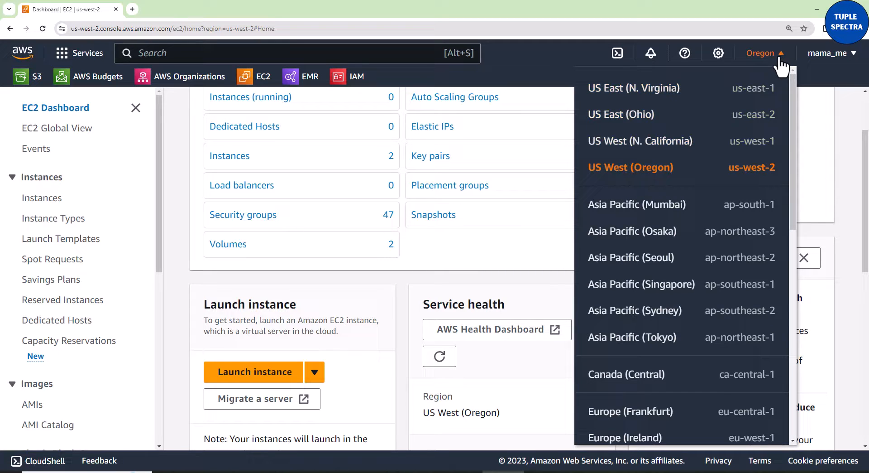
left_click(642, 100)
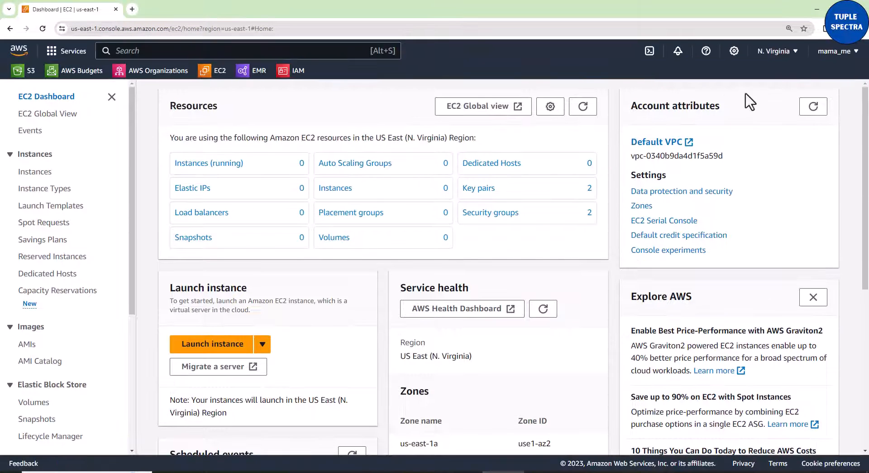
left_click(795, 56)
left_click(668, 146)
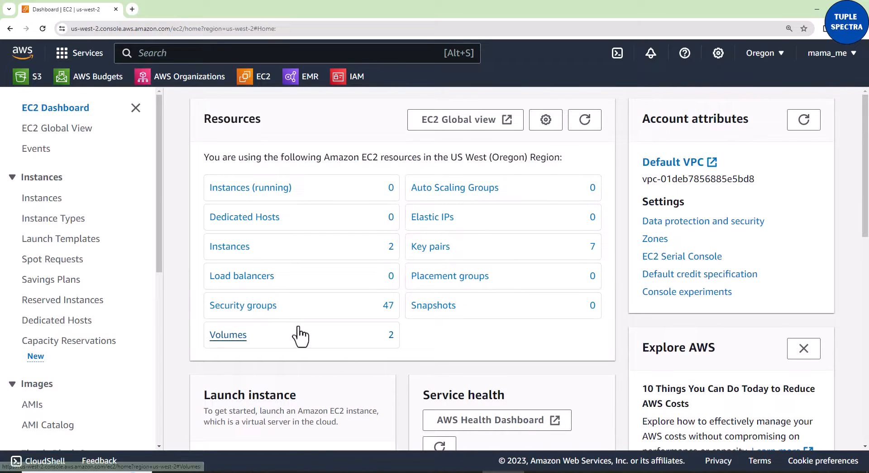
- Start launching a new EC2 instance and name it redfin-EC2
scroll(299, 335, "down", 3)
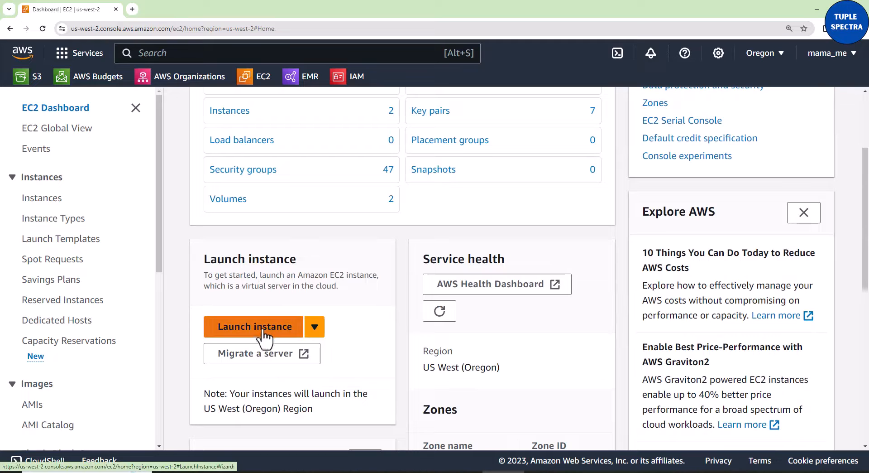
left_click(264, 334)
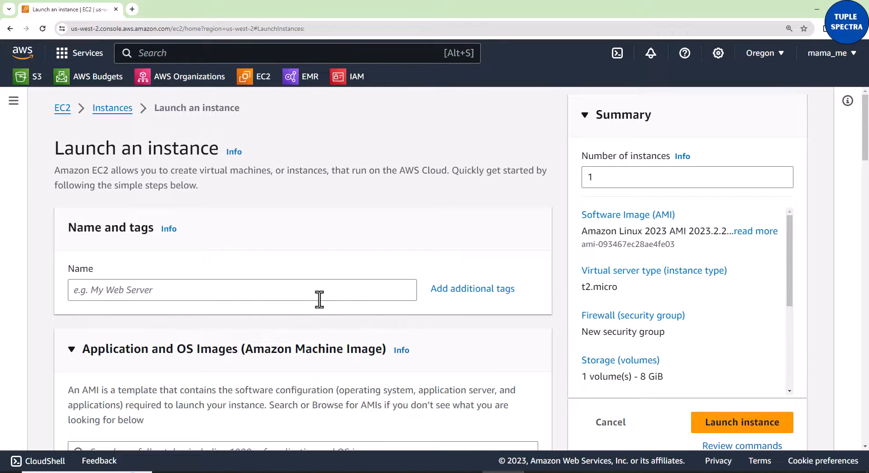
scroll(319, 299, "down", 2)
scroll(320, 249, "up", 2)
scroll(263, 256, "down", 1)
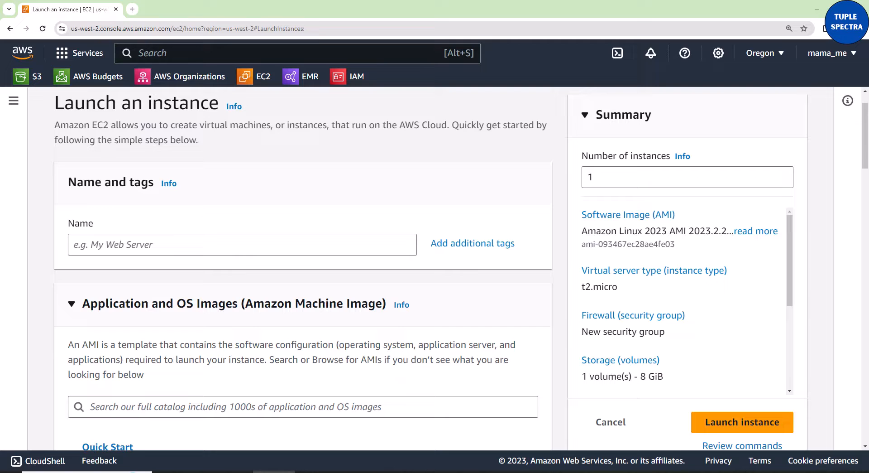
left_click(223, 246)
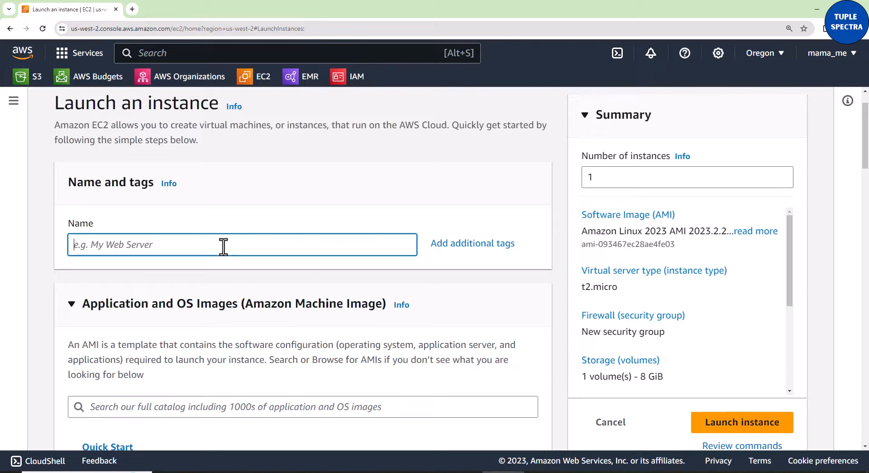
type("redfin-EC2")
left_click(483, 201)
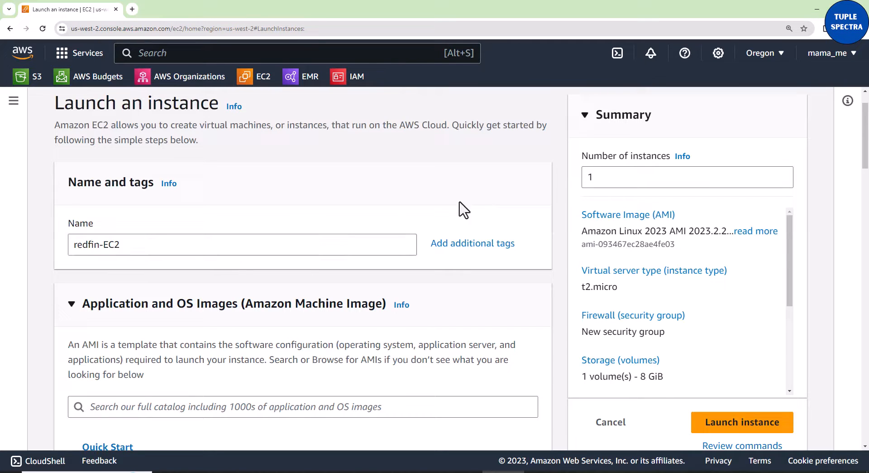
- Choose Ubuntu as the operating system image for the instance
scroll(435, 363, "down", 3)
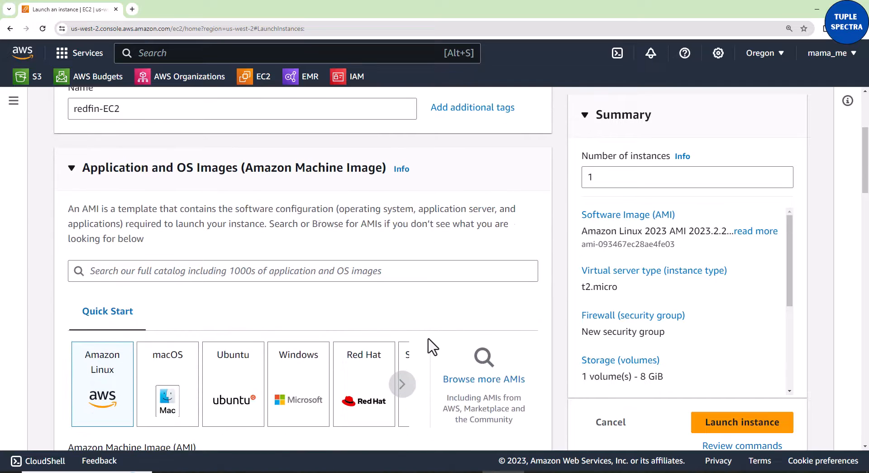
scroll(431, 340, "down", 2)
scroll(427, 342, "down", 1)
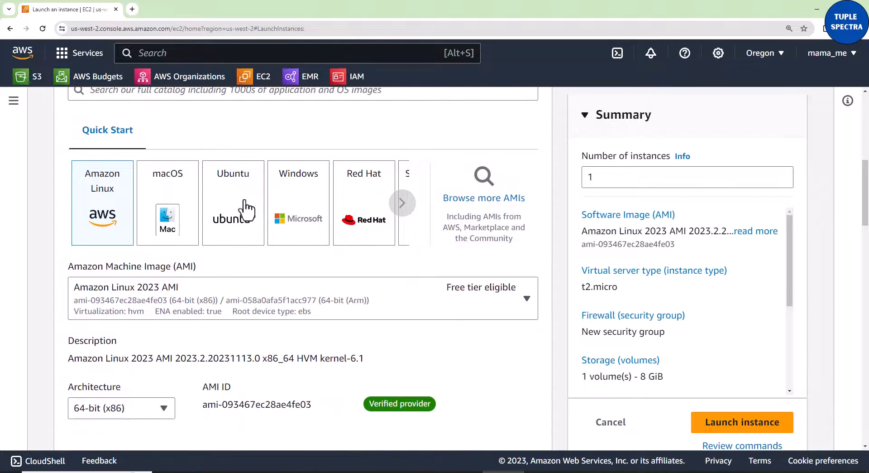
left_click(236, 213)
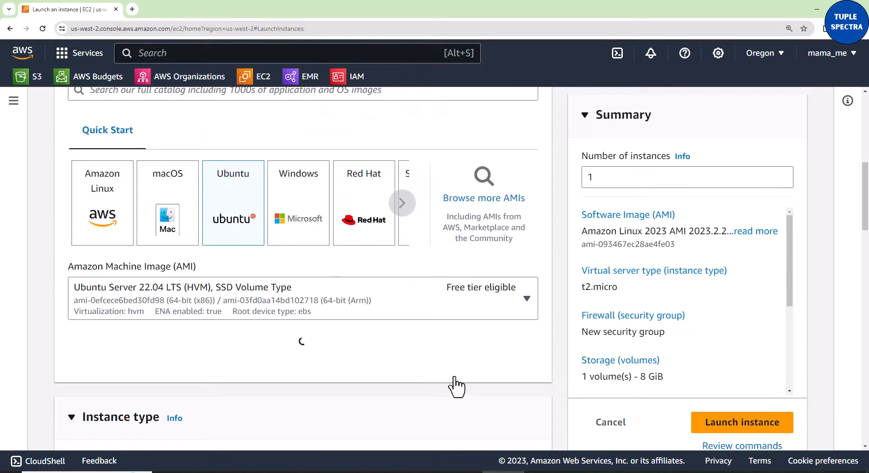
scroll(473, 374, "down", 2)
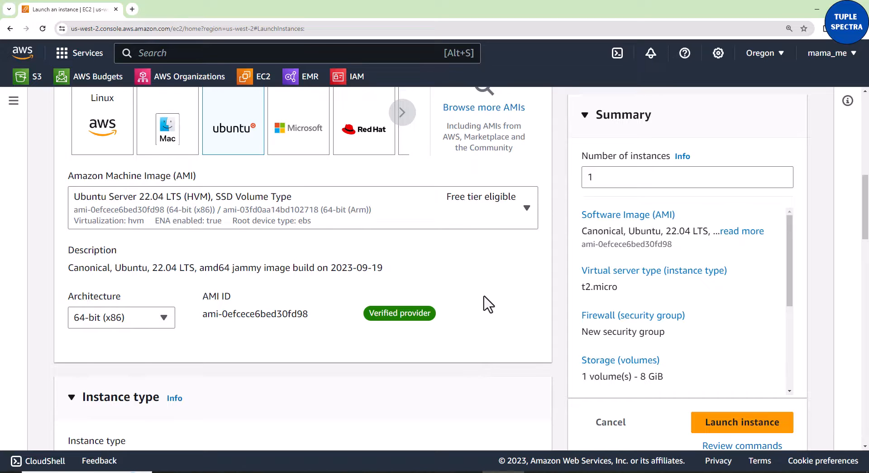
- Set the instance type to t2.medium
scroll(480, 248, "down", 2)
scroll(475, 300, "down", 3)
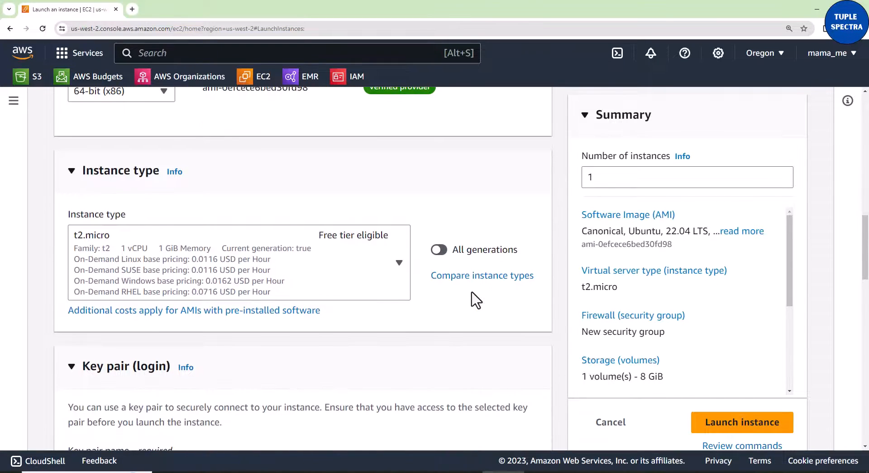
left_click(399, 265)
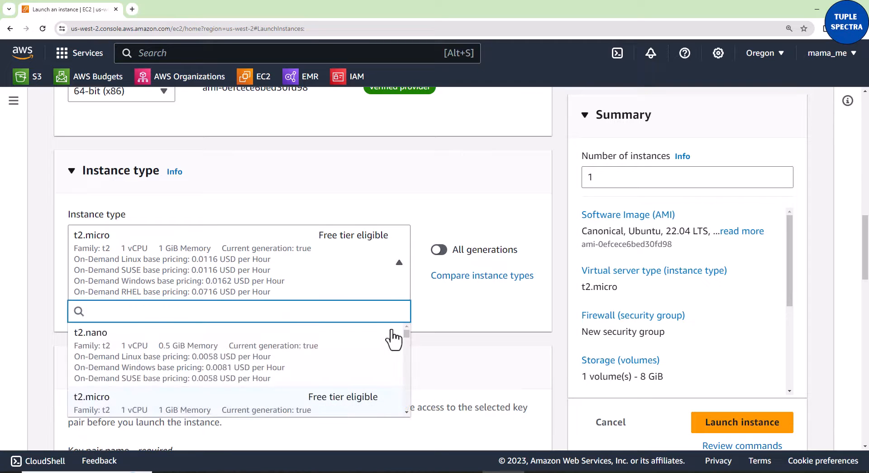
left_click(407, 412)
left_click(407, 412)
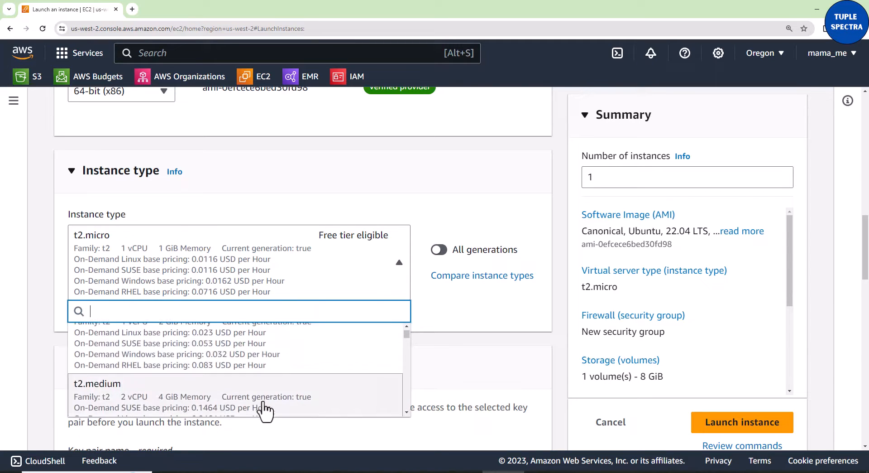
left_click(248, 407)
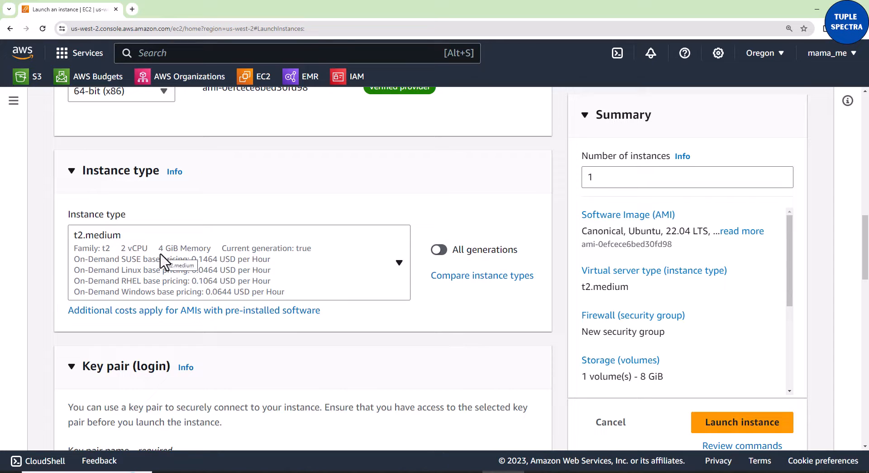
- Compare the smaller t2 sizes in the list of instance types, keeping t2.medium selected
left_click(399, 267)
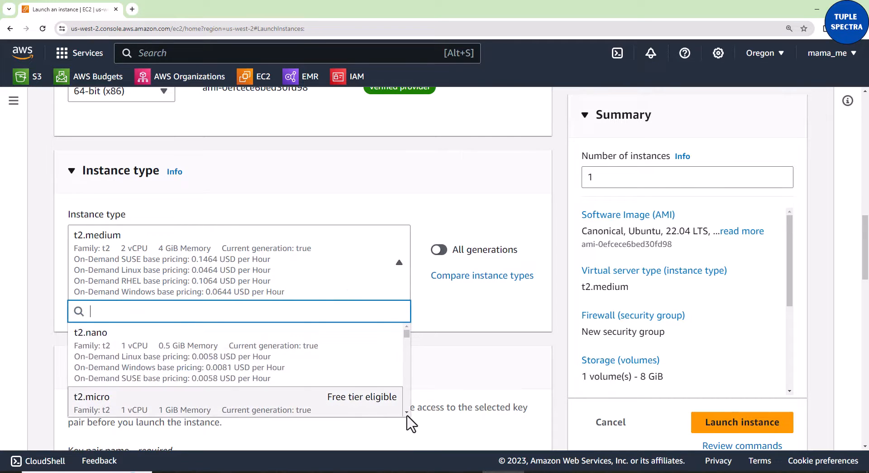
scroll(407, 414, "down", 3)
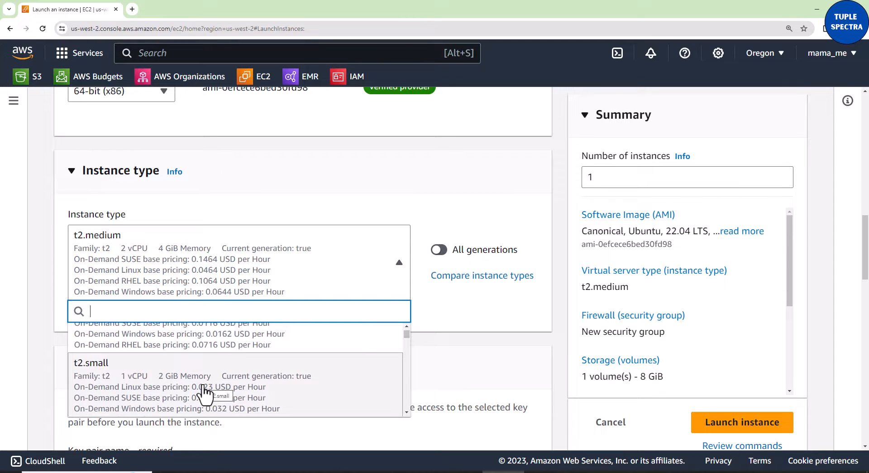
left_click(406, 412)
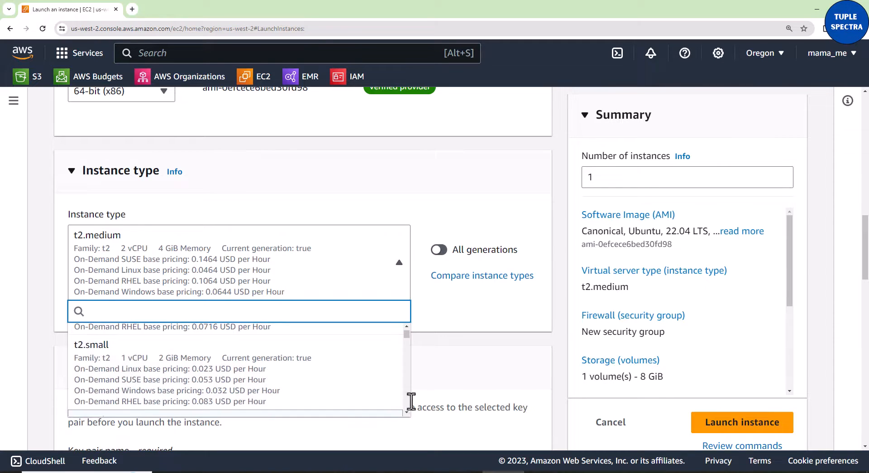
left_click(468, 181)
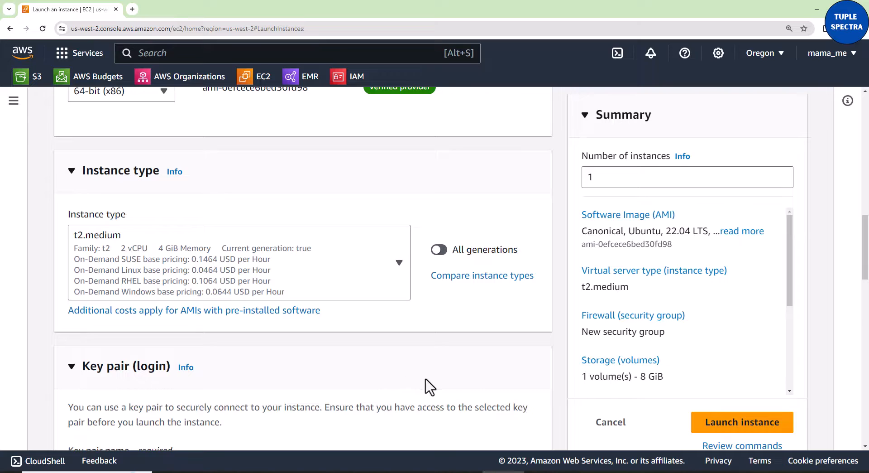
- Choose endtoendyoutubekeypair as the key pair for logging in to the instance
scroll(424, 386, "down", 3)
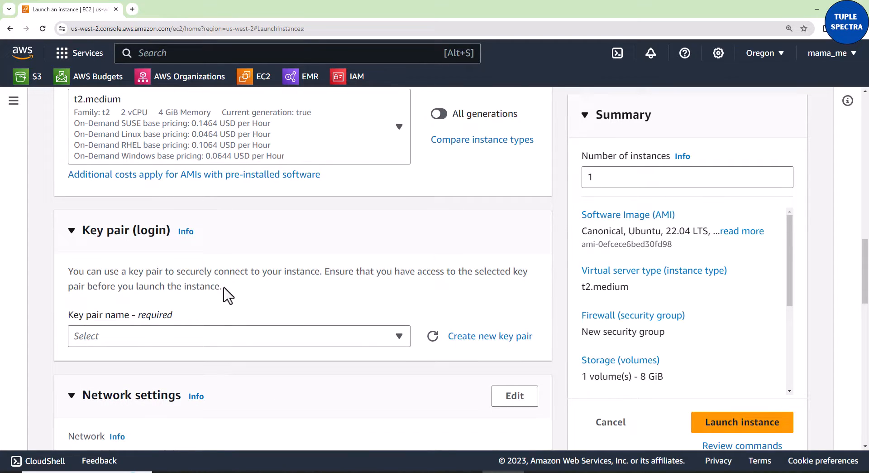
scroll(432, 374, "down", 1)
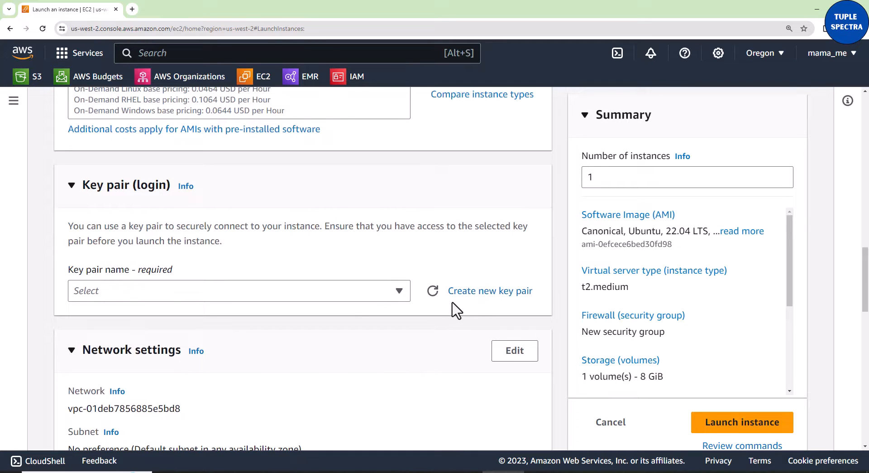
scroll(456, 310, "down", 1)
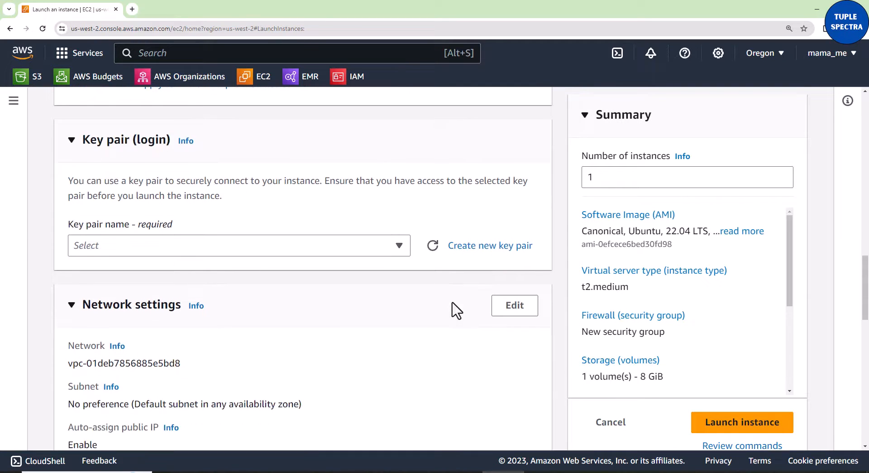
left_click(398, 245)
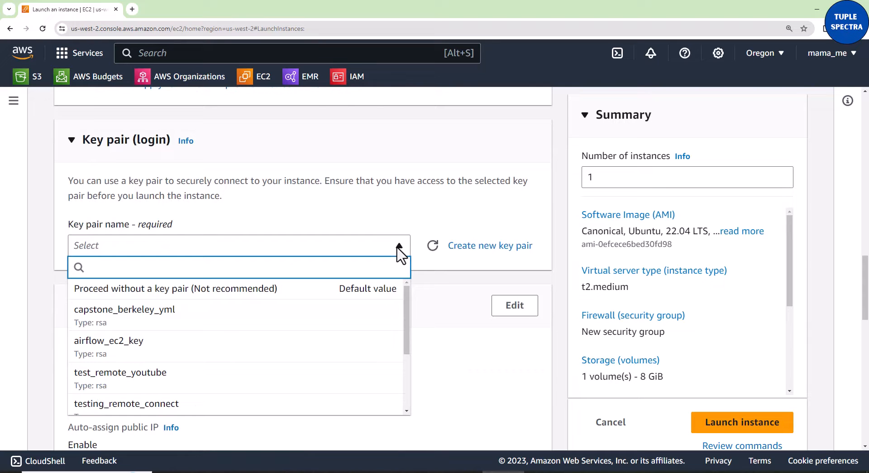
scroll(311, 368, "down", 3)
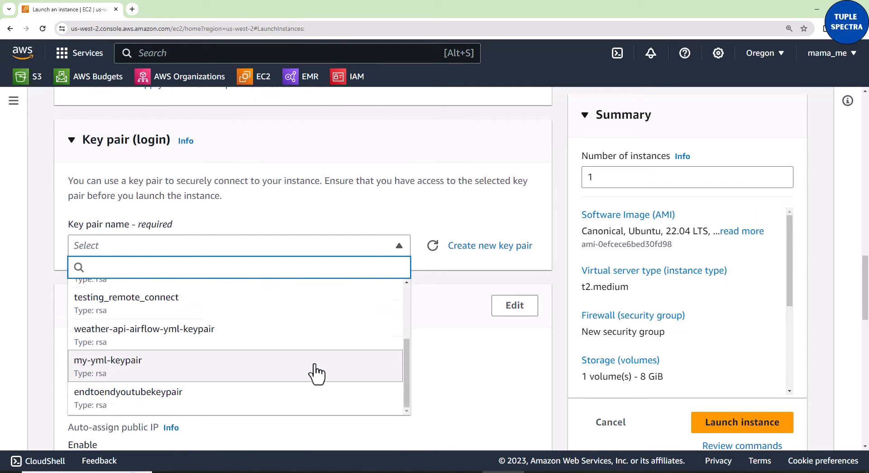
left_click(165, 401)
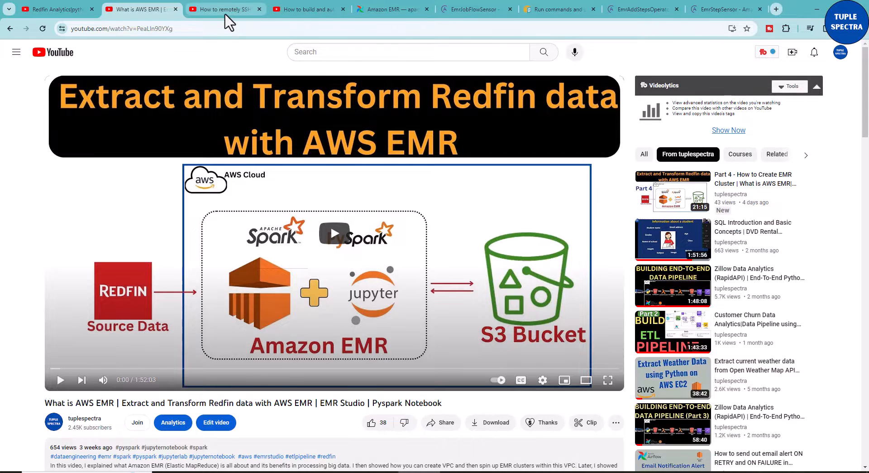
- Look at the YouTube video "How to remotely SSH (connect) Visual Studio Code to AWS EC2", and return to the AWS console
left_click(225, 11)
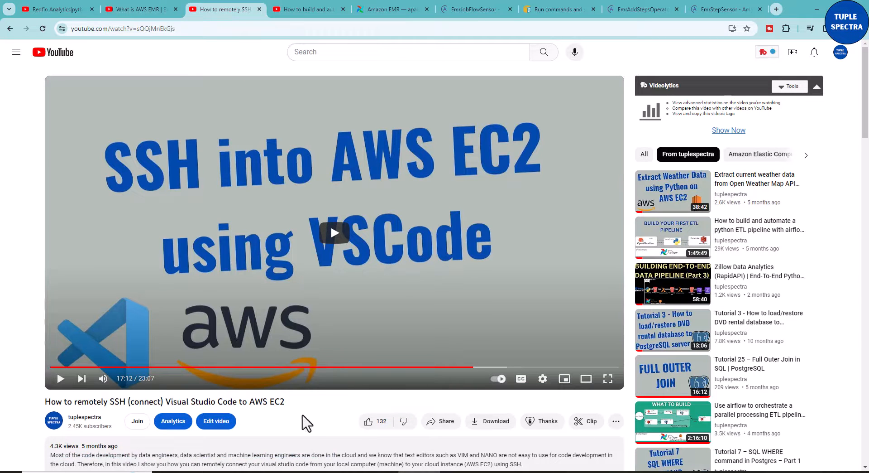
scroll(304, 422, "down", 1)
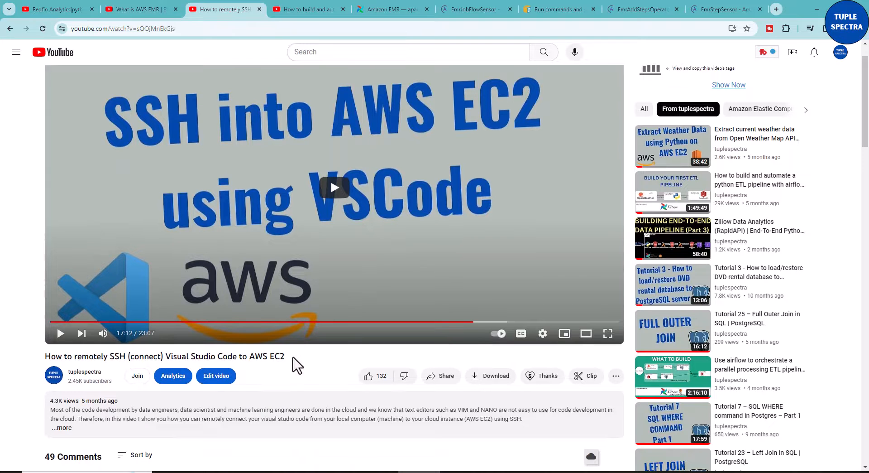
scroll(296, 372, "up", 1)
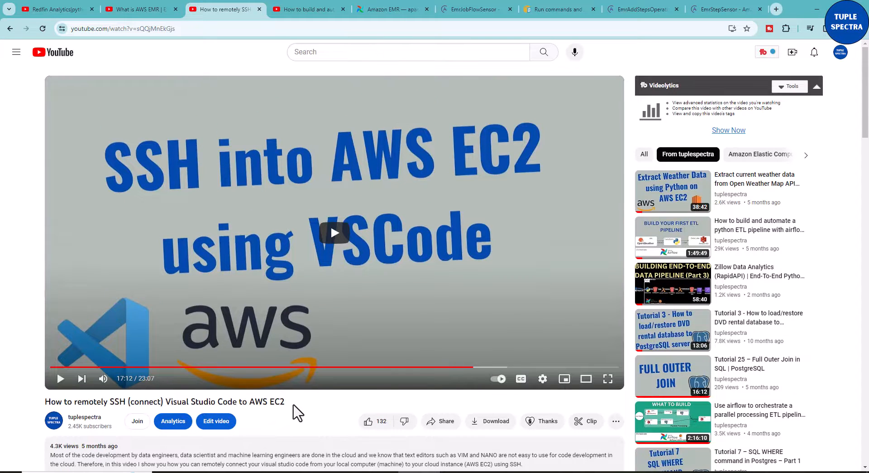
left_click_drag(285, 402, 46, 402)
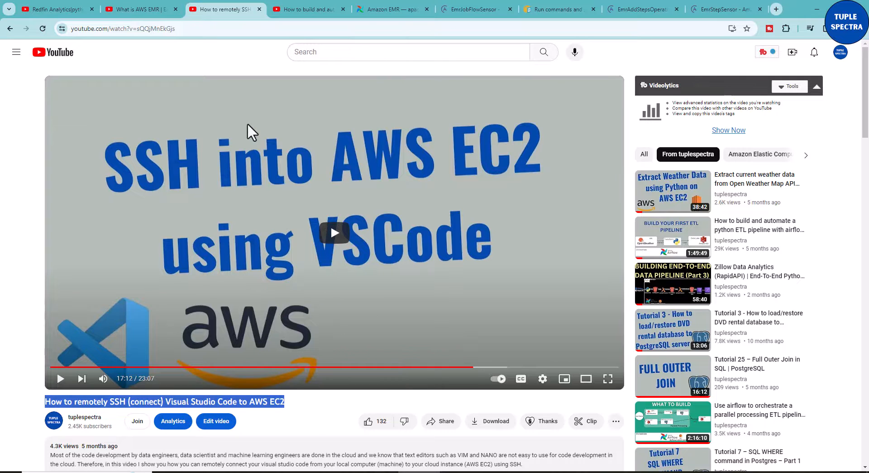
left_click(306, 417)
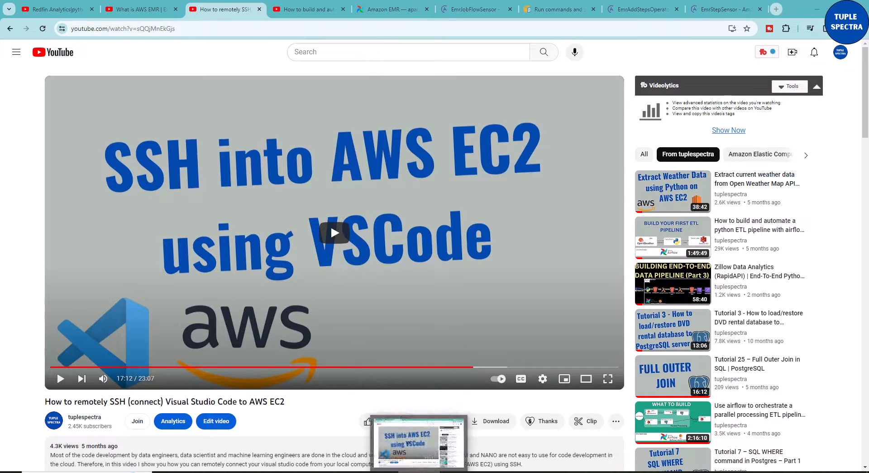
left_click(407, 440)
- Allow HTTP traffic from the internet in the new security group's firewall rules
scroll(339, 325, "down", 2)
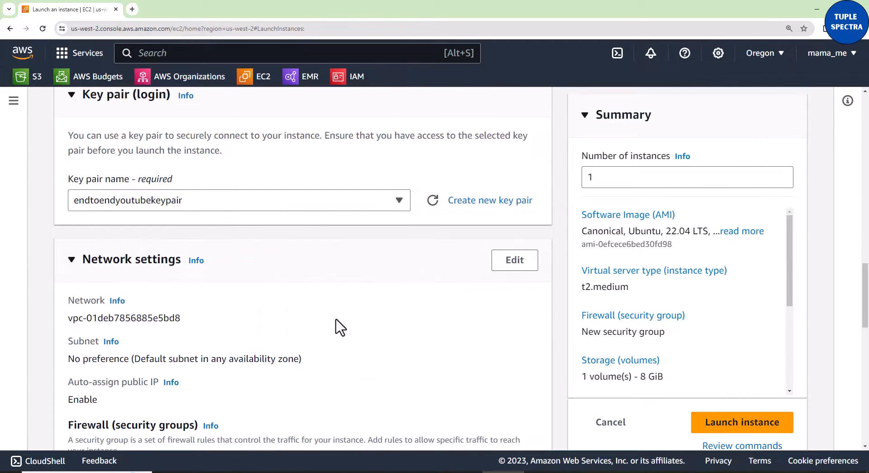
scroll(403, 267, "down", 1)
scroll(403, 274, "down", 1)
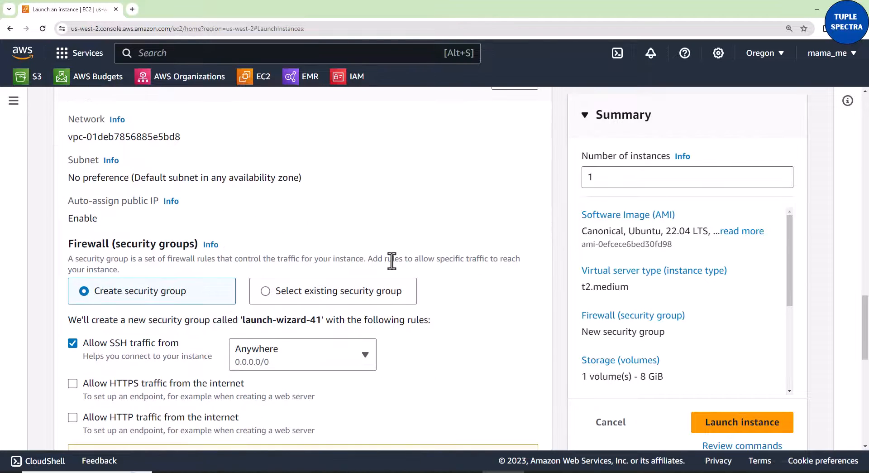
scroll(390, 260, "up", 1)
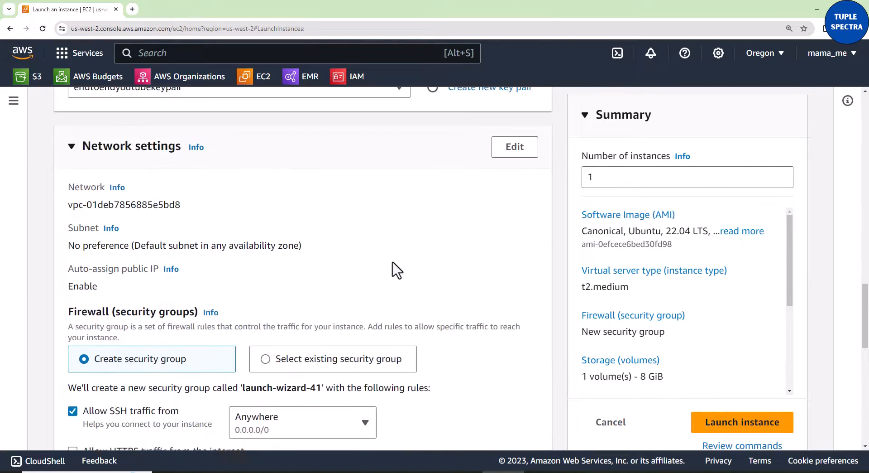
scroll(395, 265, "down", 2)
scroll(392, 262, "down", 1)
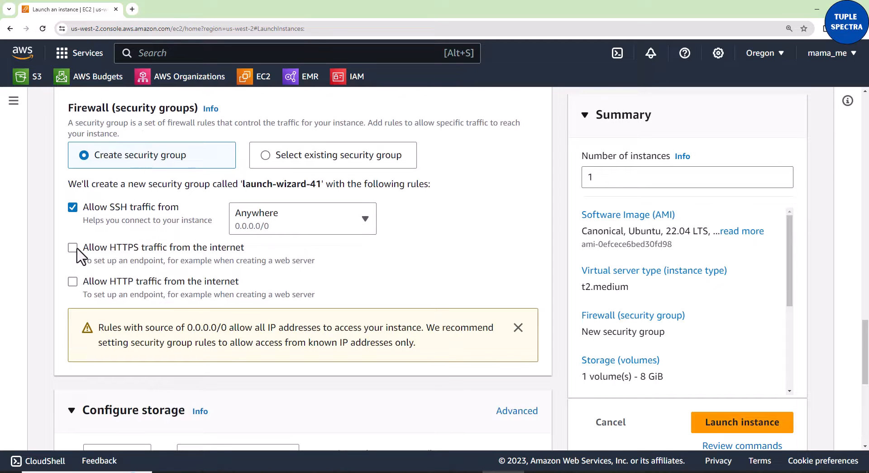
left_click(73, 283)
- Launch the instance with the default 8 GiB gp2 root volume and open the list of instances
scroll(188, 297, "down", 6)
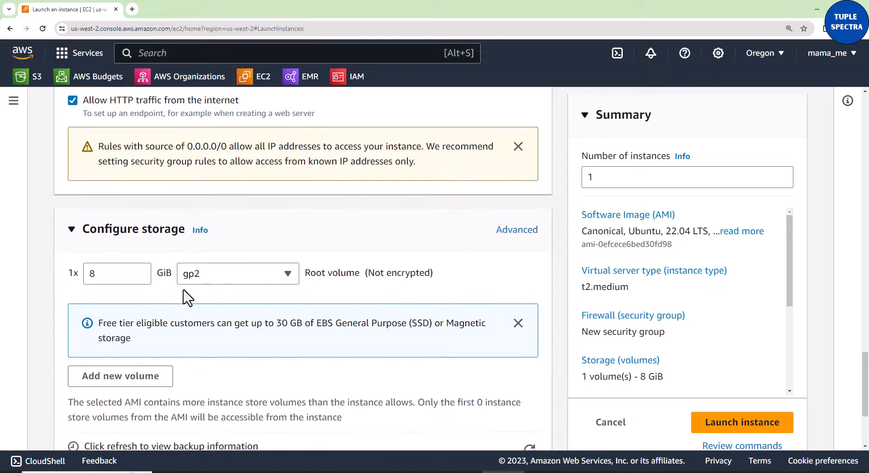
scroll(187, 296, "down", 1)
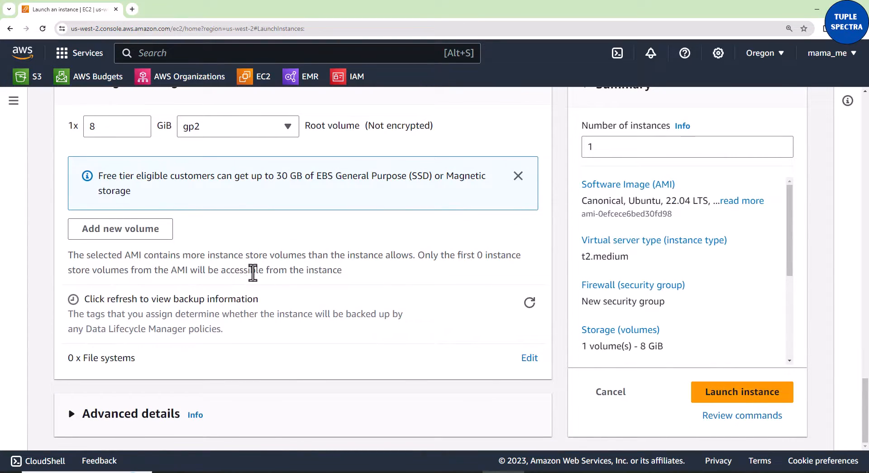
left_click(723, 403)
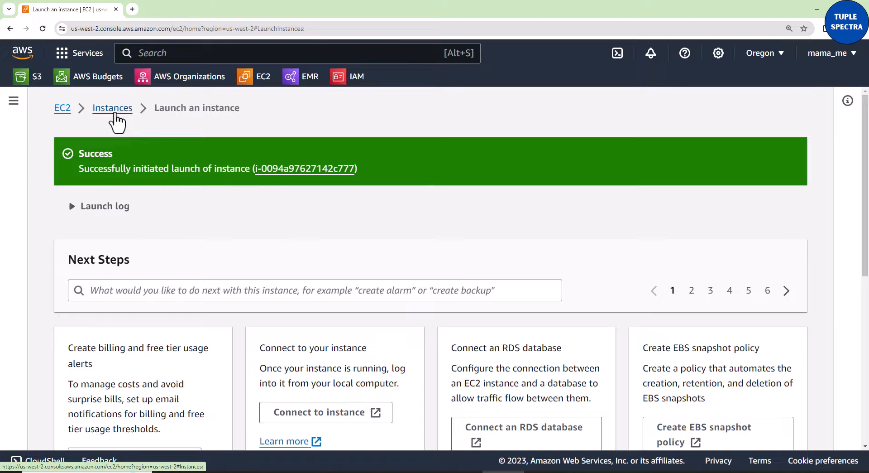
left_click(113, 108)
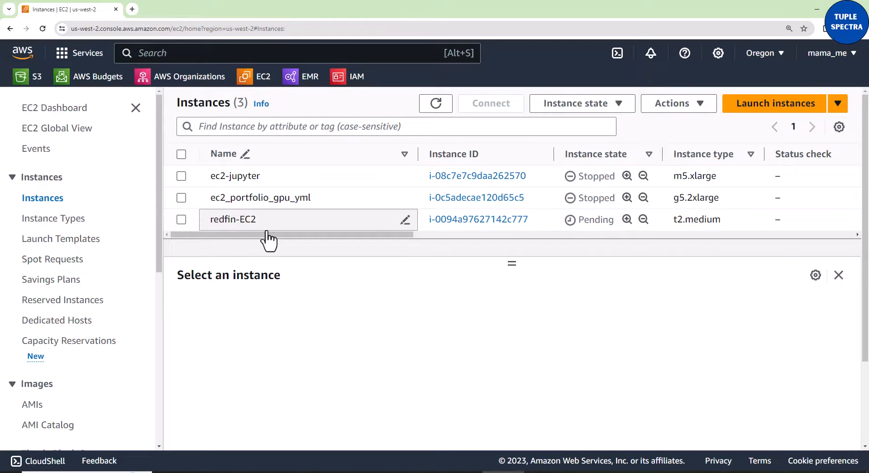
- Widen the Key name column in the instances table to fit the full key pair names
left_click_drag(269, 240, 369, 242)
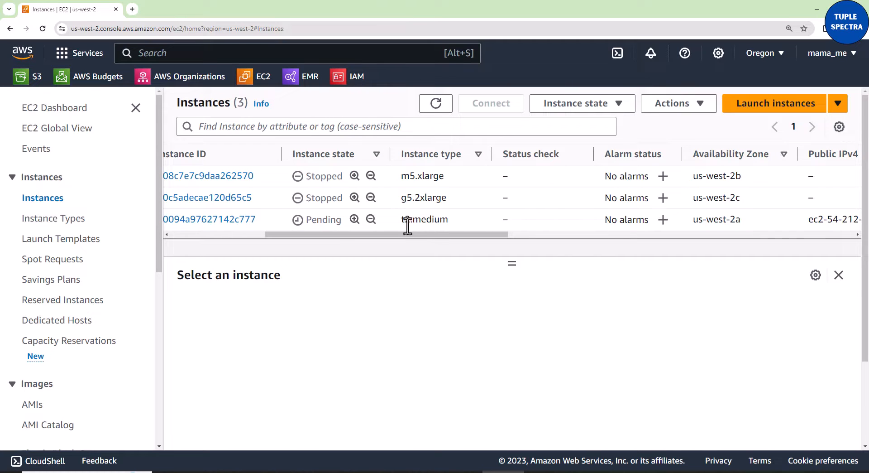
left_click_drag(418, 239, 720, 243)
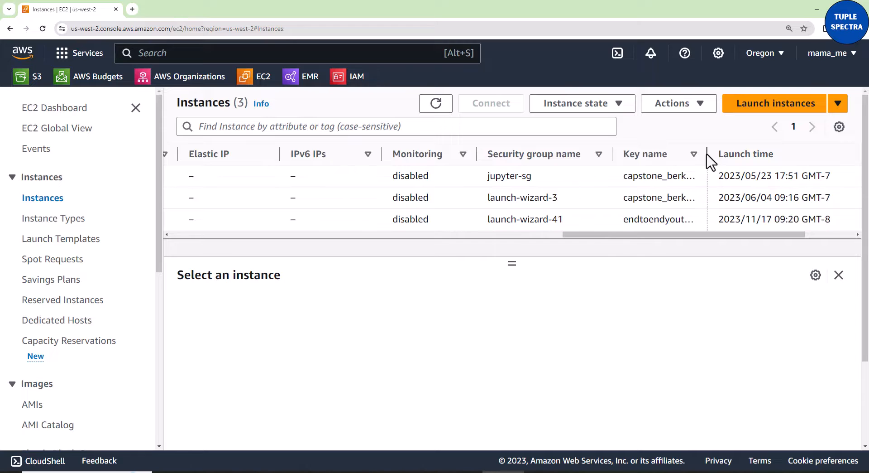
left_click_drag(707, 154, 798, 154)
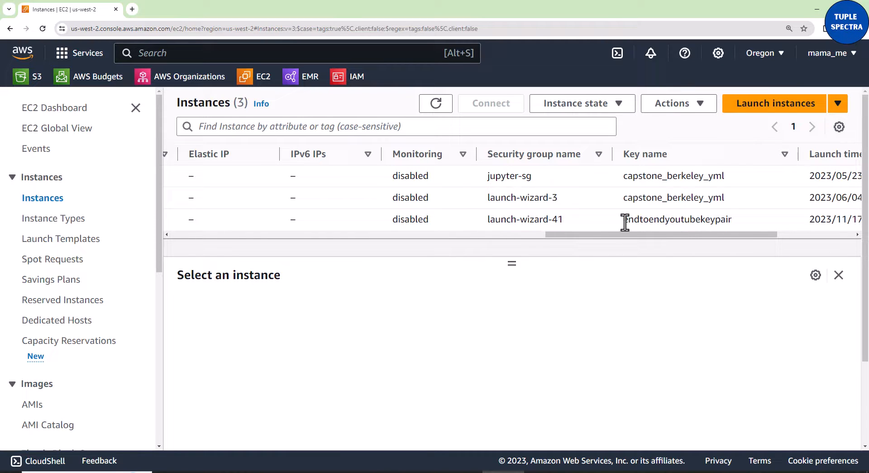
- Select the redfin-EC2 instance and copy its public IPv4 address
left_click_drag(624, 222, 251, 246)
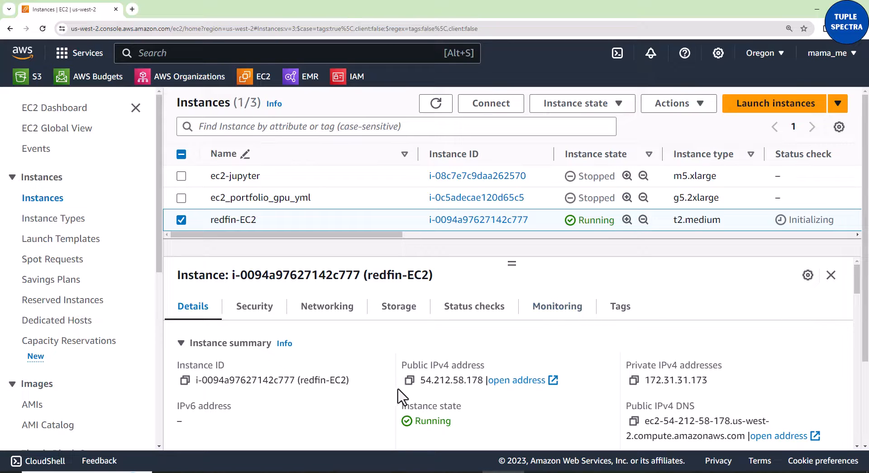
left_click(409, 380)
- Connect to redfin-EC2 using EC2 Instance Connect with the user name ubuntu, and close the instance information below the terminal
left_click(490, 111)
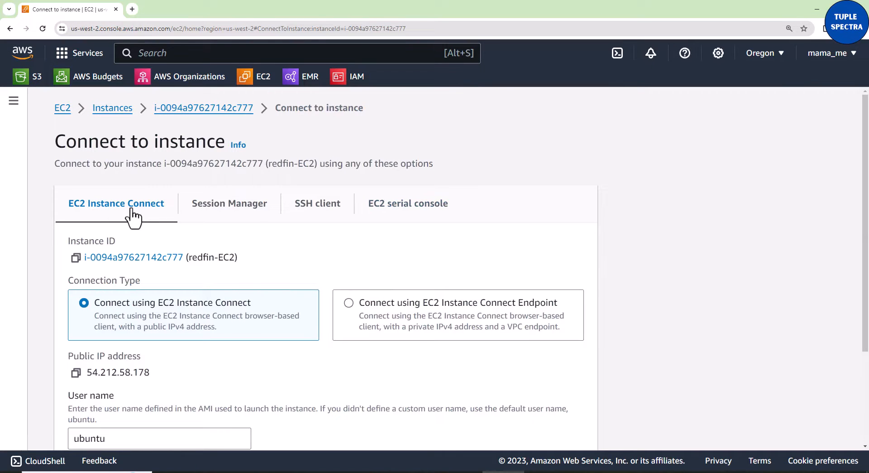
scroll(317, 280, "down", 3)
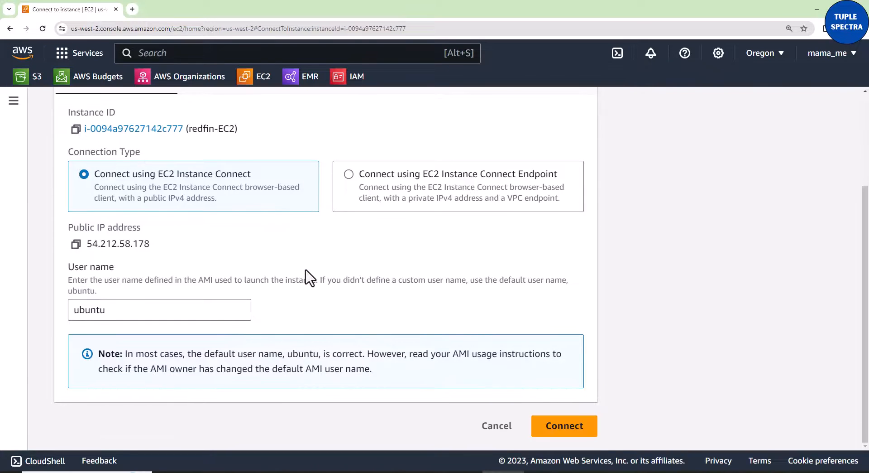
left_click(566, 426)
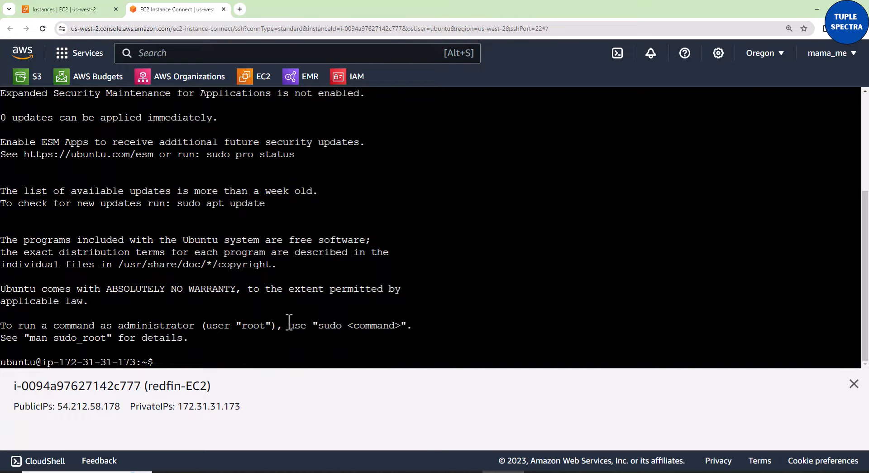
left_click(854, 384)
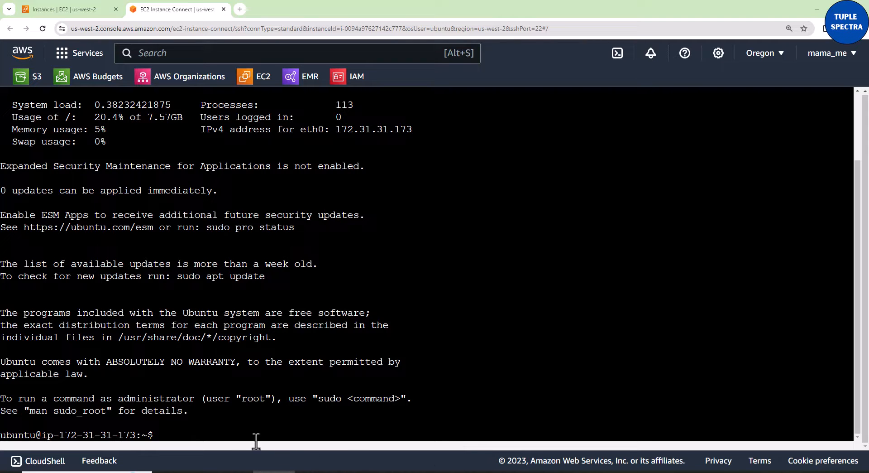
- Query the instance's Python version in the terminal with python --version
type("PYTHON")
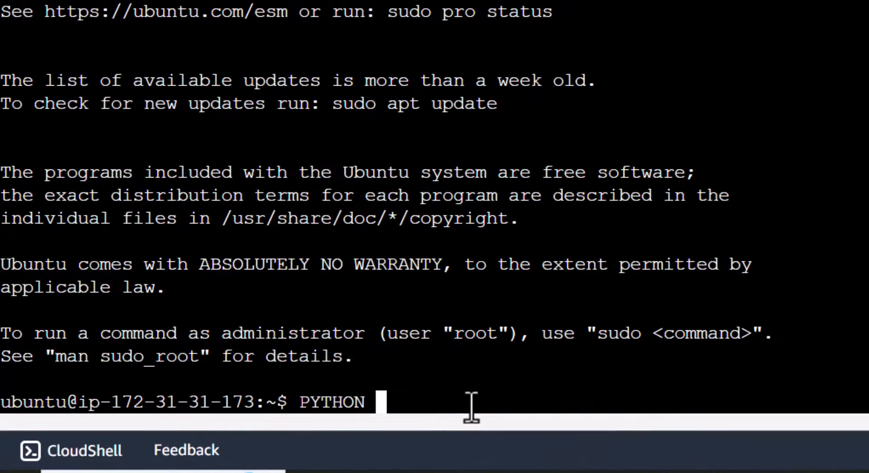
key("BackSpace")
key("BackSpace")
key("BackSpace")
key("BackSpace")
key("BackSpace")
key("BackSpace")
key("BackSpace")
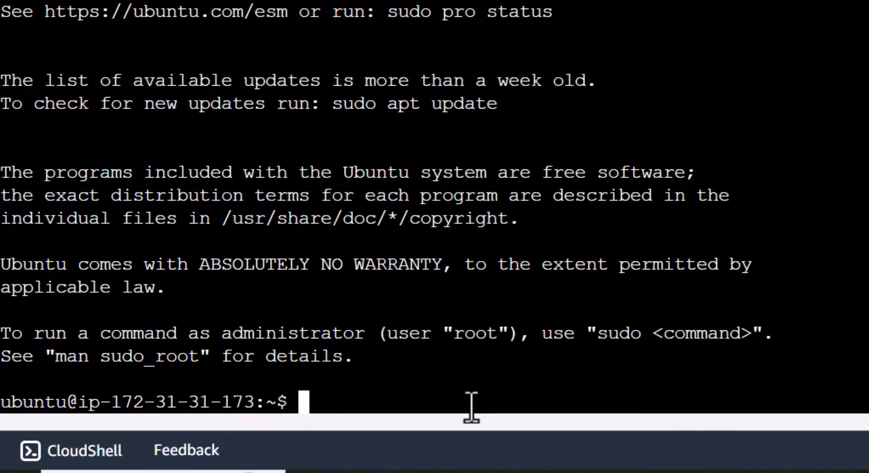
type("python ")
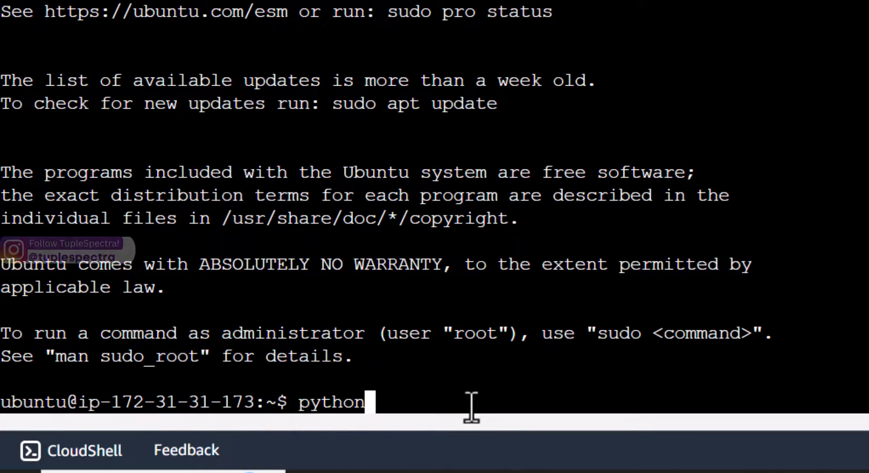
type("--version")
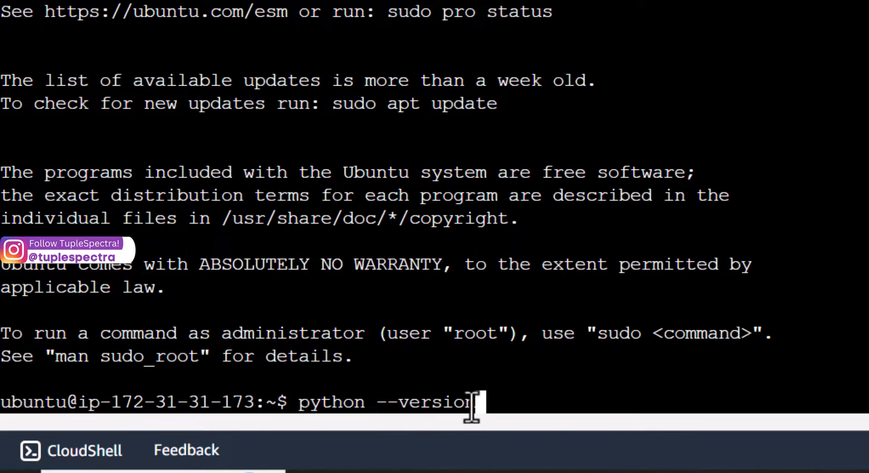
key("Return")
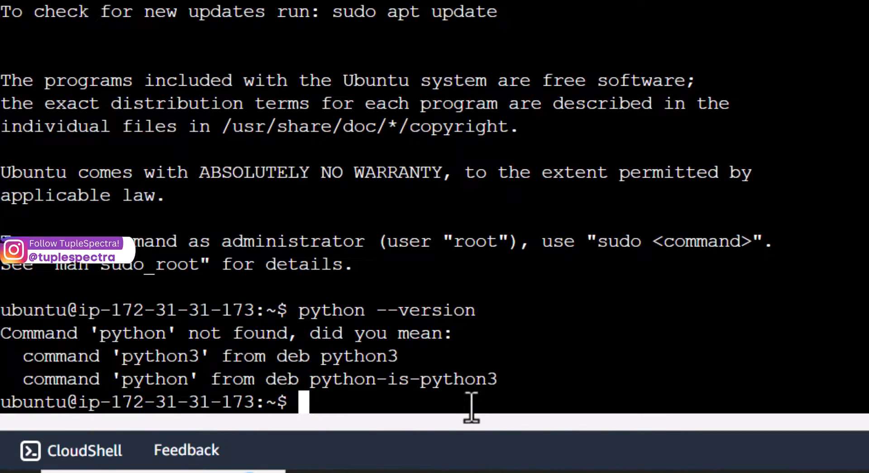
- Check the installed Python 3 release with python3 --version and highlight the reported version
type("python3 ")
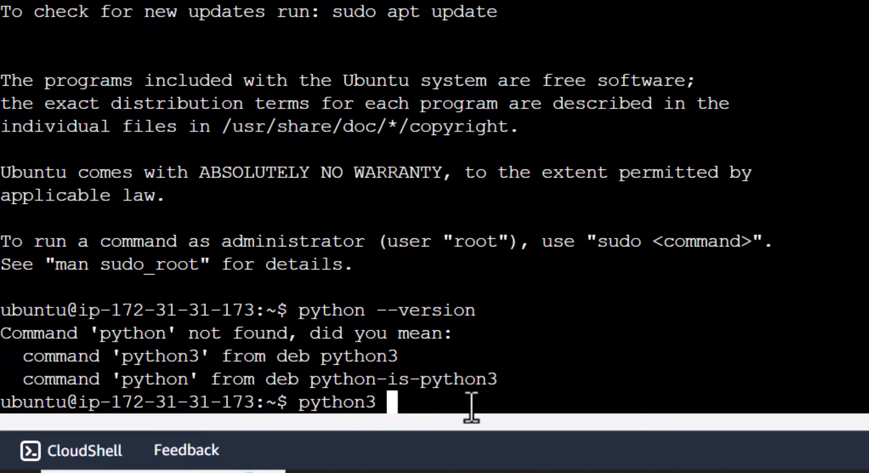
type("--version")
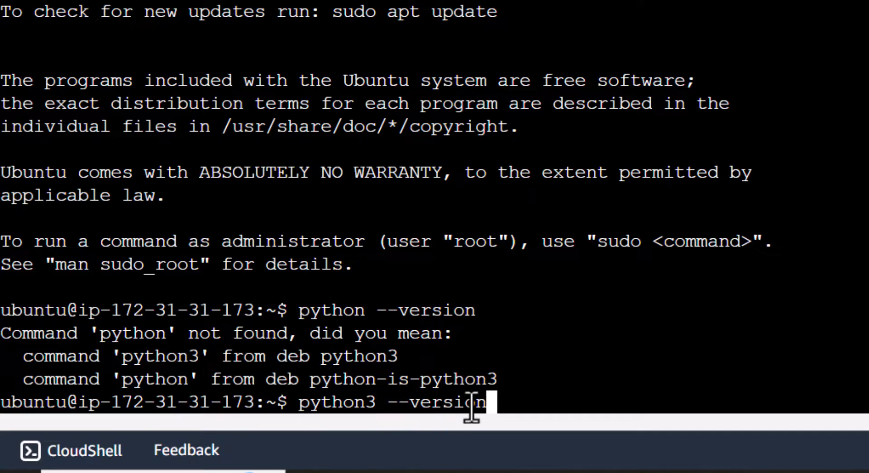
key("Return")
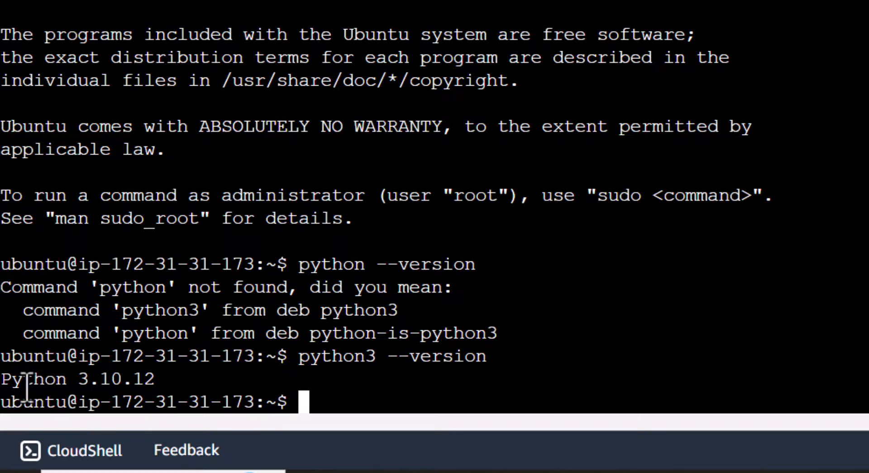
left_click_drag(22, 384, 175, 385)
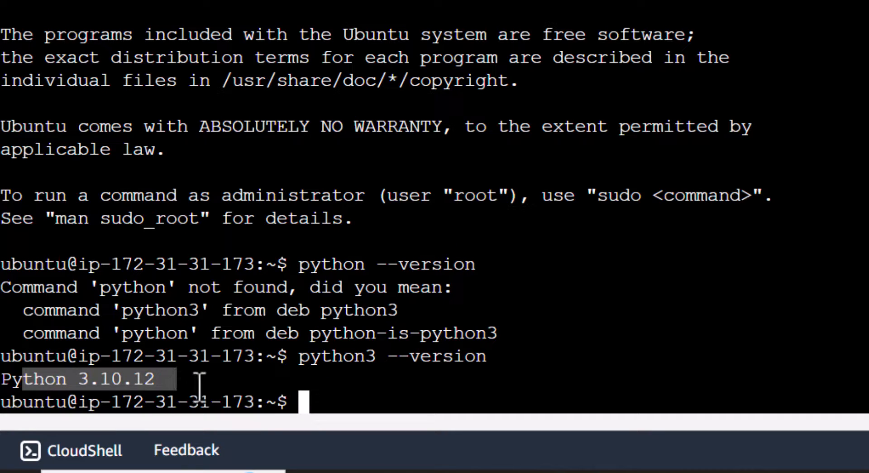
left_click(303, 401)
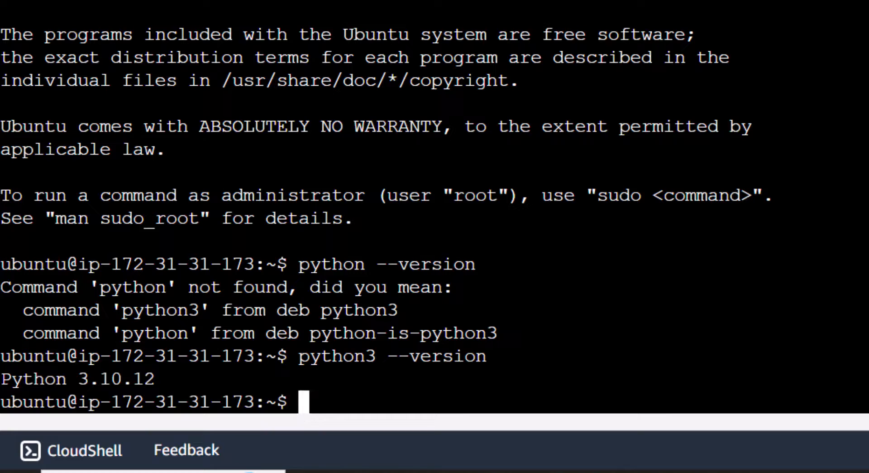
- Refresh the instance's package lists by running the copied command sudo apt update
left_click(515, 471)
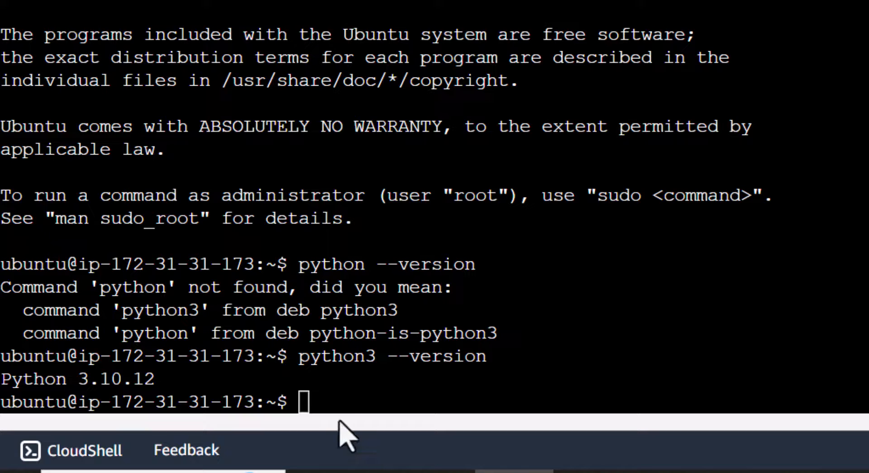
right_click(313, 401)
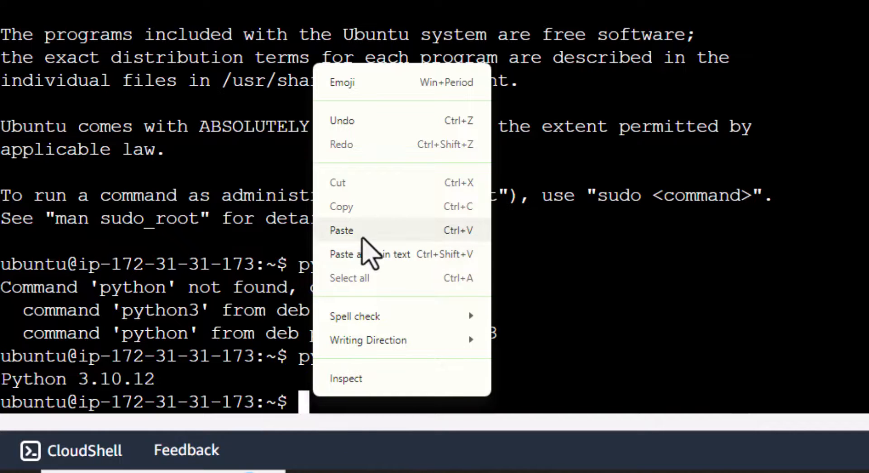
left_click(361, 231)
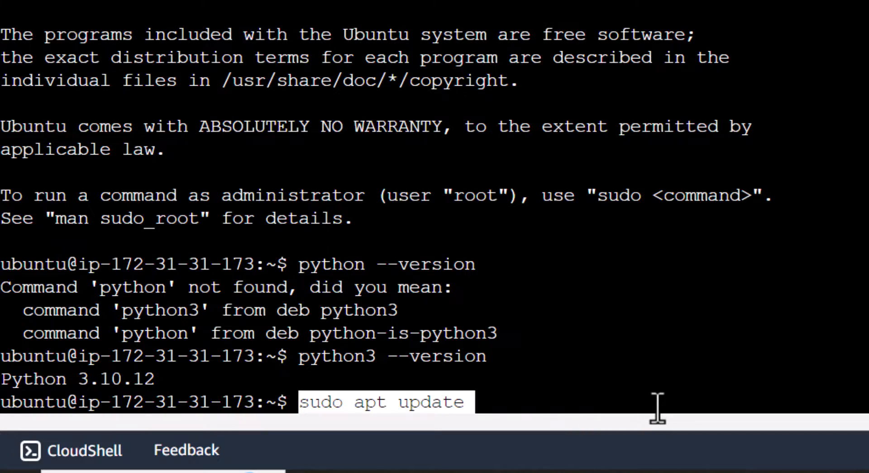
key("Return")
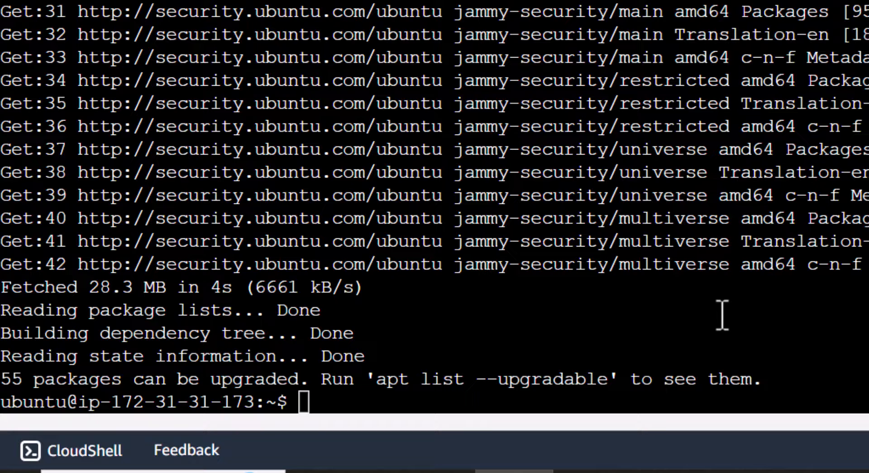
- Install pip with sudo apt install python3-pip, agree to continue, and accept the preselected services to restart
right_click(306, 402)
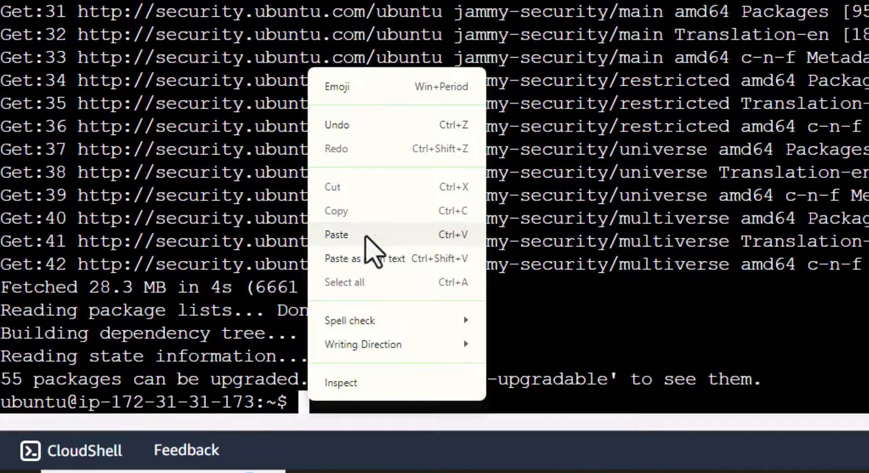
left_click(367, 235)
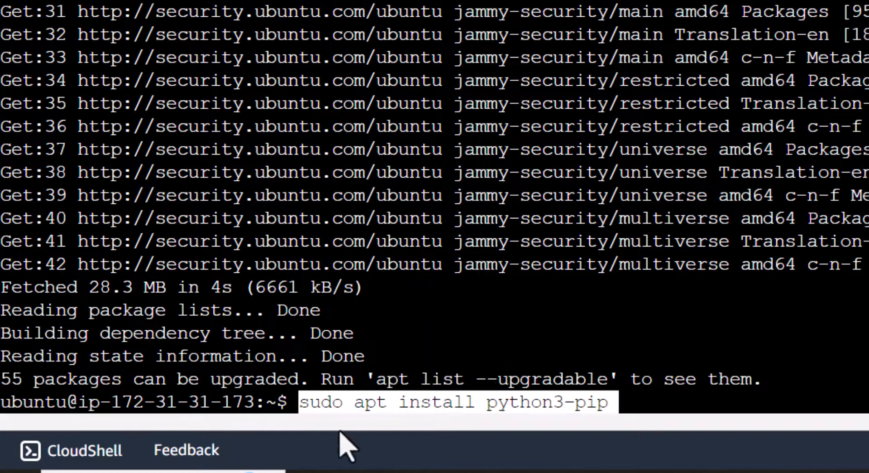
left_click(630, 400)
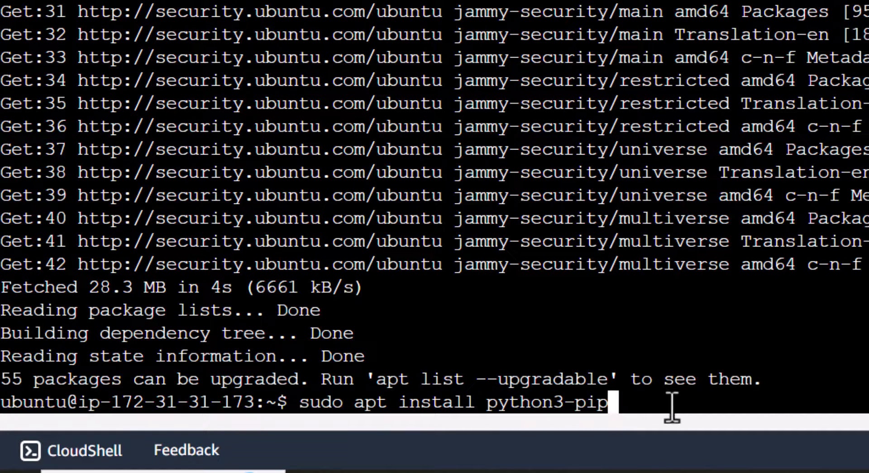
key("Return")
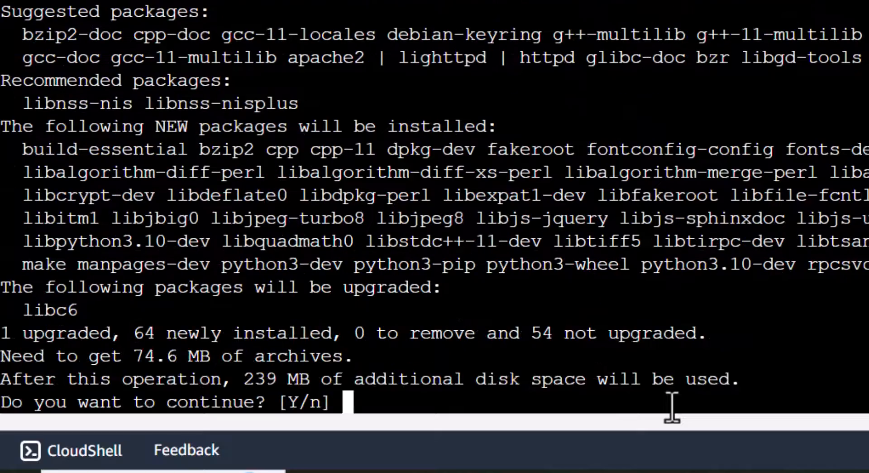
type("y")
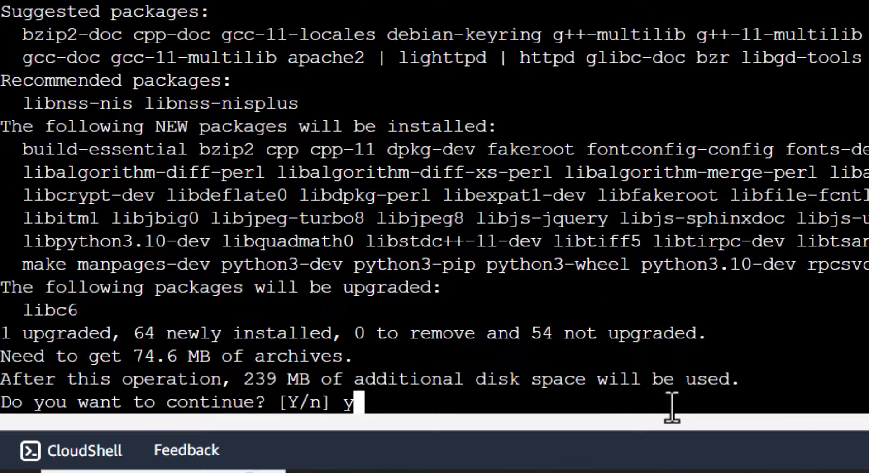
key("Return")
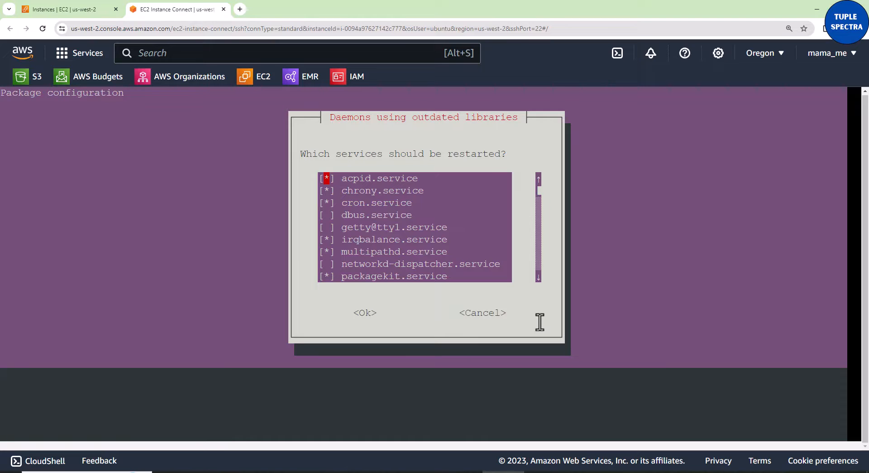
key("Return")
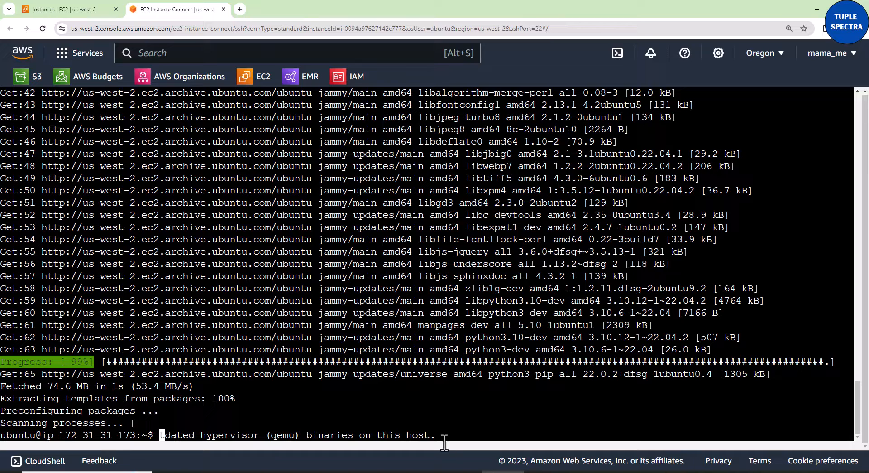
- Open a fresh EC2 Instance Connect session to redfin-EC2 as ubuntu and close the instance information below the terminal
left_click(72, 10)
left_click(140, 11)
left_click(82, 8)
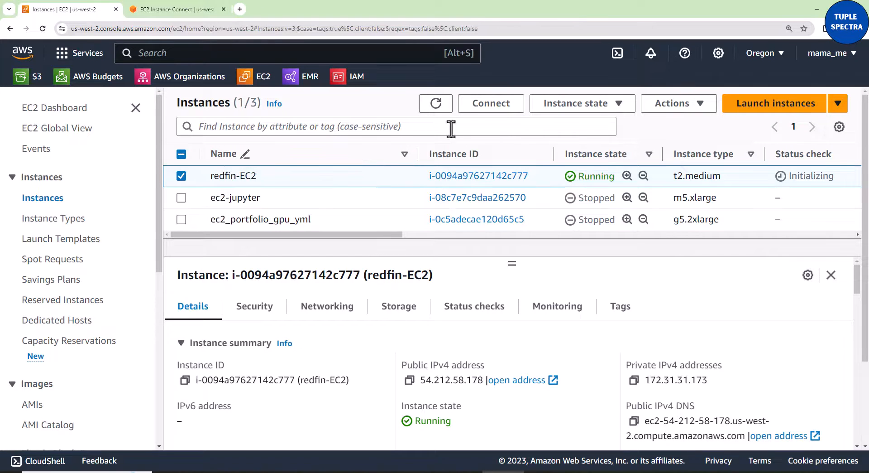
left_click(481, 108)
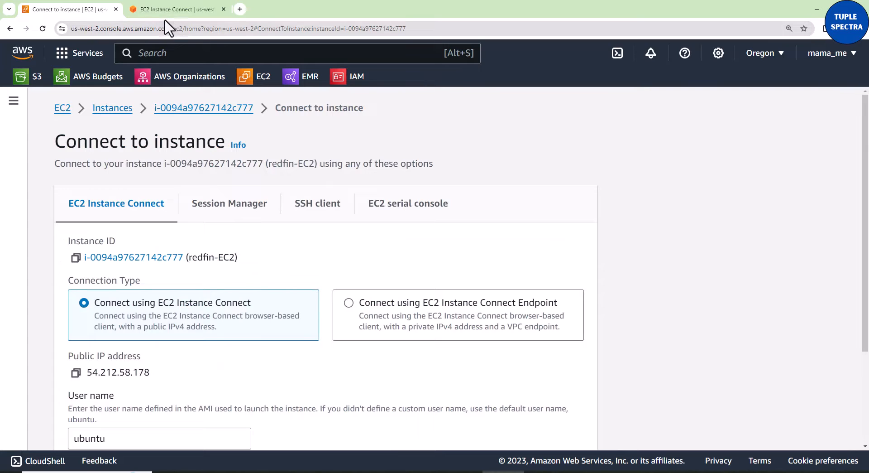
left_click(166, 10)
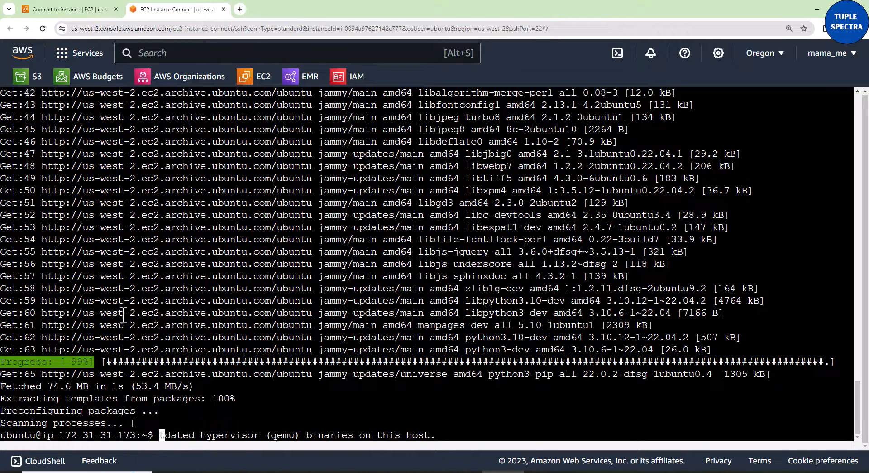
left_click(63, 10)
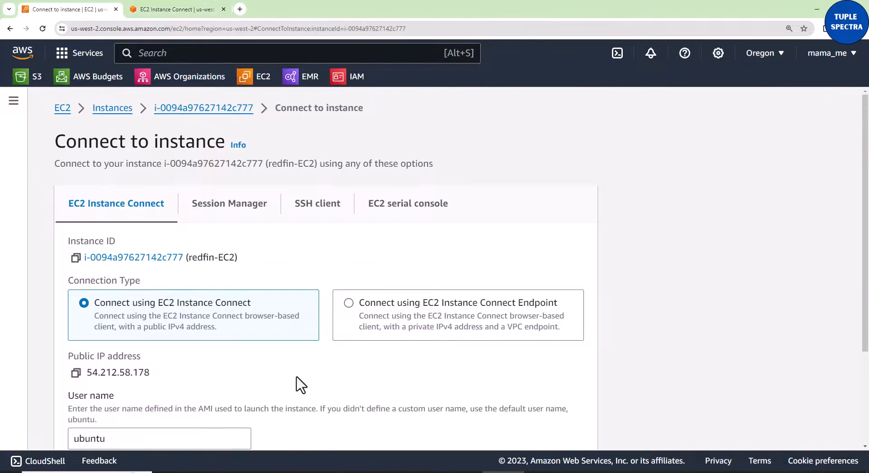
scroll(301, 384, "down", 1)
scroll(301, 385, "down", 1)
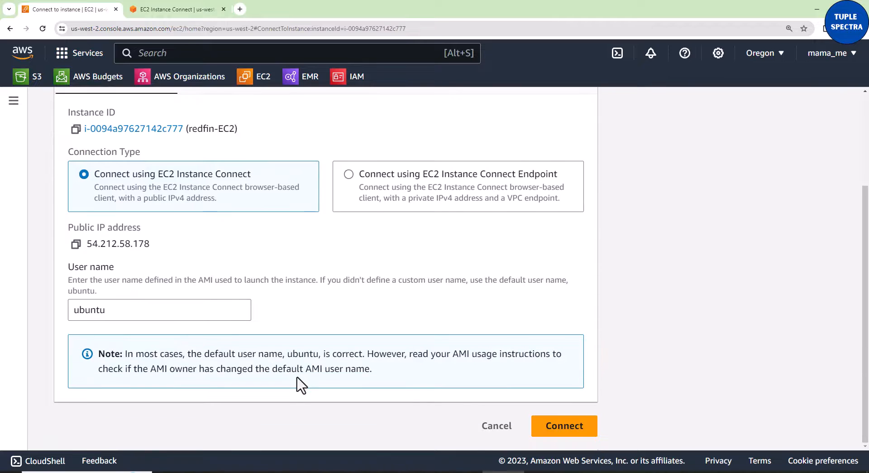
left_click(549, 436)
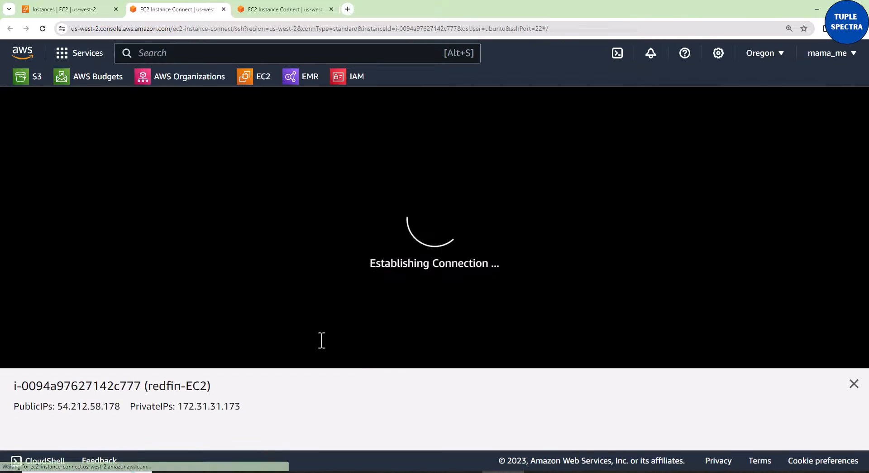
left_click(854, 384)
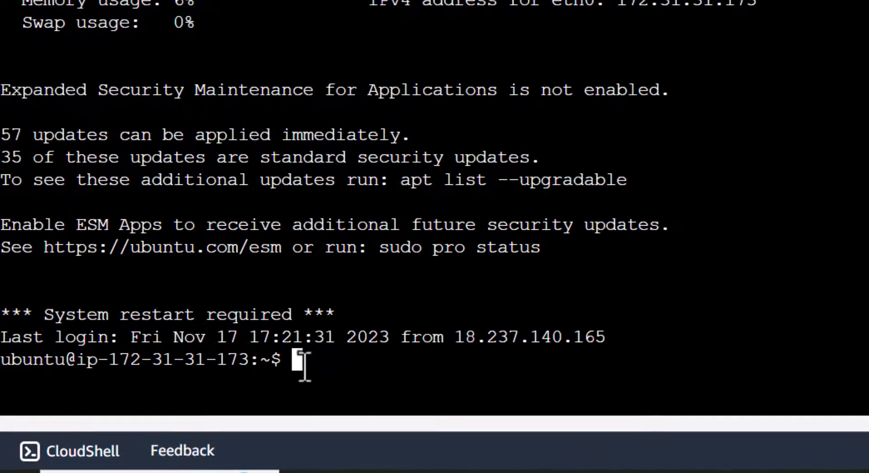
- Install the virtual environment package with sudo apt install python3.10-venv, agree to continue, and accept the preselected services to restart
right_click(298, 367)
left_click(351, 199)
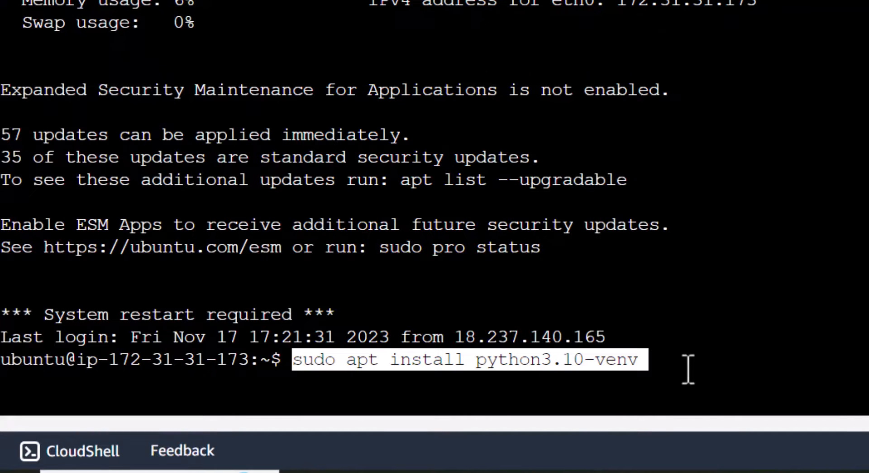
key("Return")
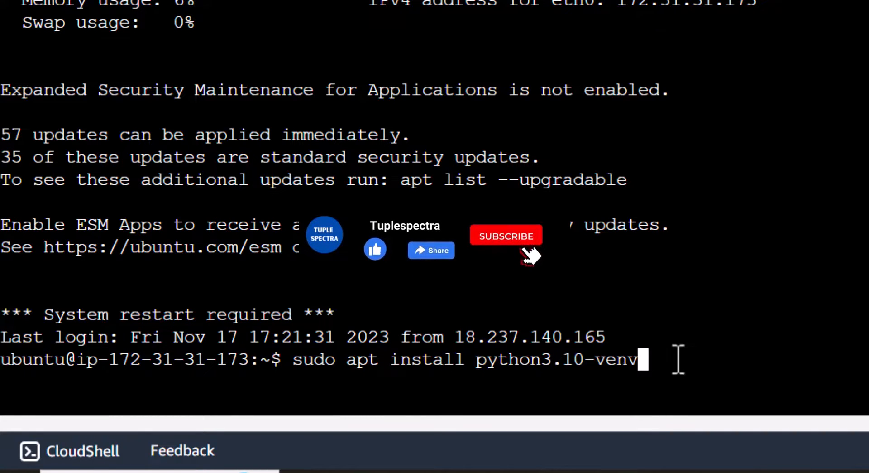
key("Return")
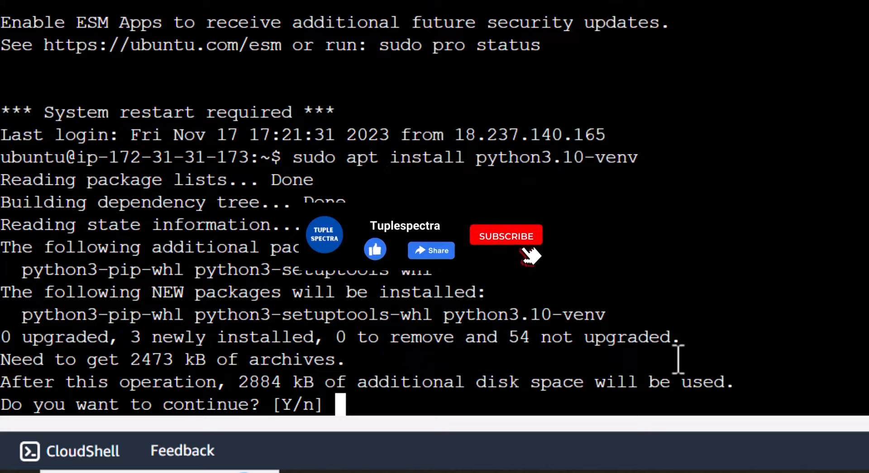
type("y")
key("Return")
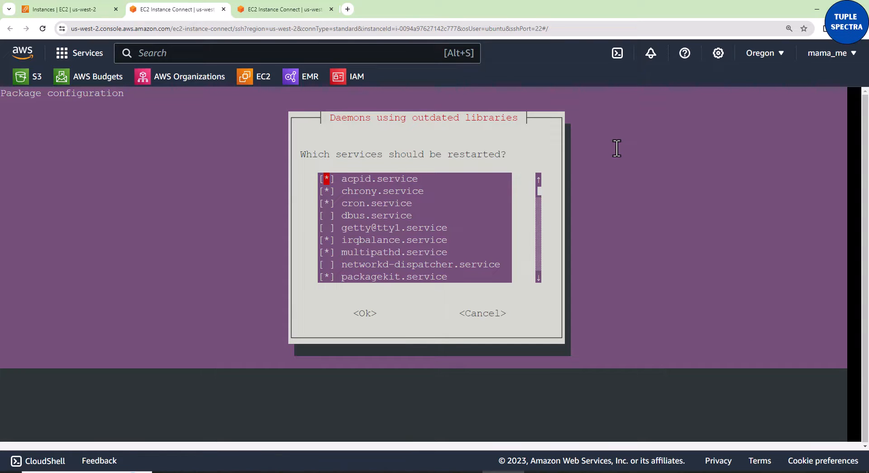
key("Return")
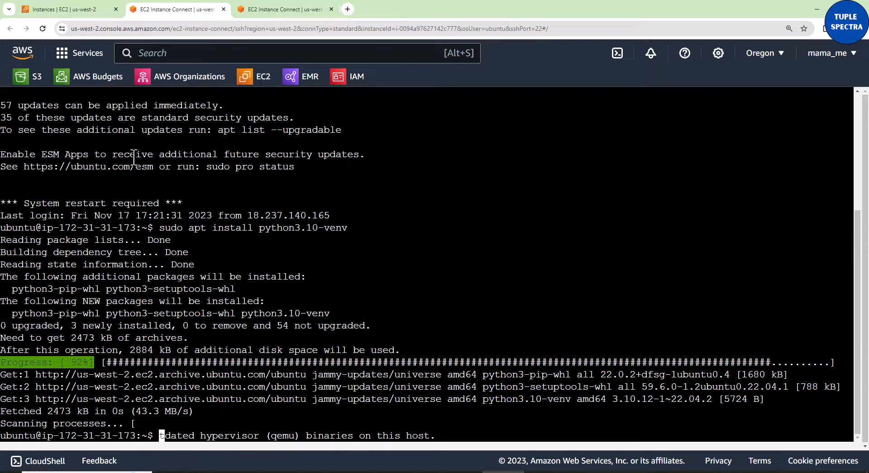
- Open another EC2 Instance Connect session to redfin-EC2 as ubuntu and dismiss its instance information pane
left_click(89, 13)
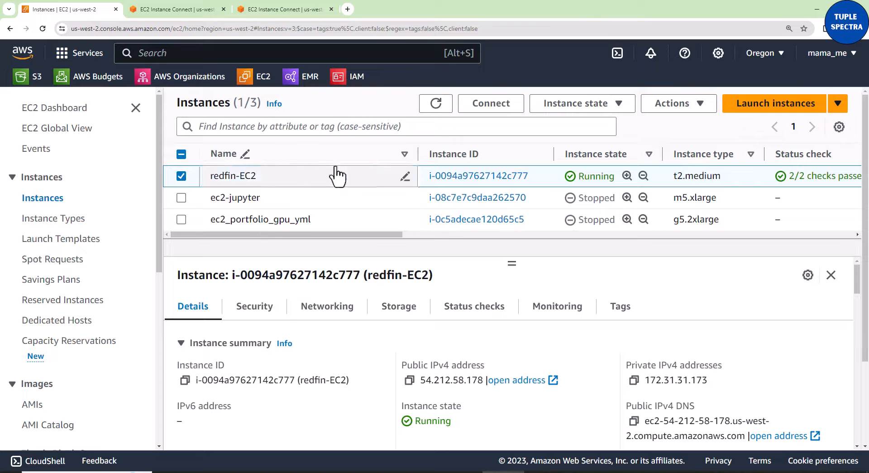
left_click(495, 107)
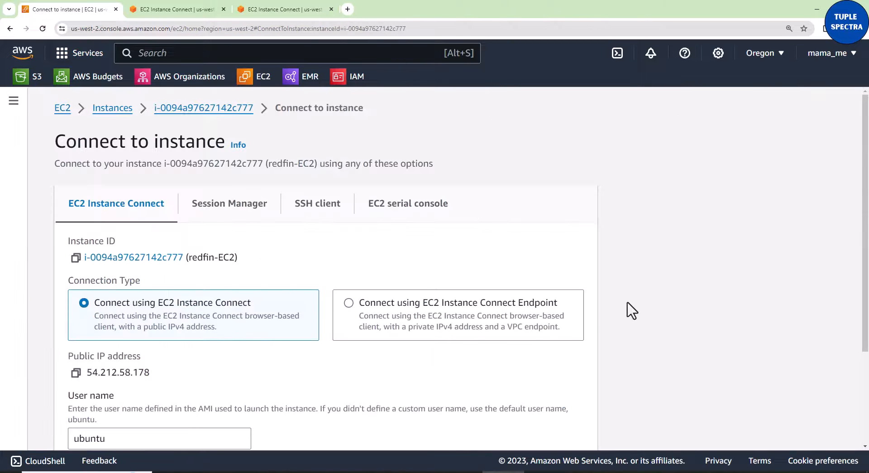
scroll(632, 310, "down", 3)
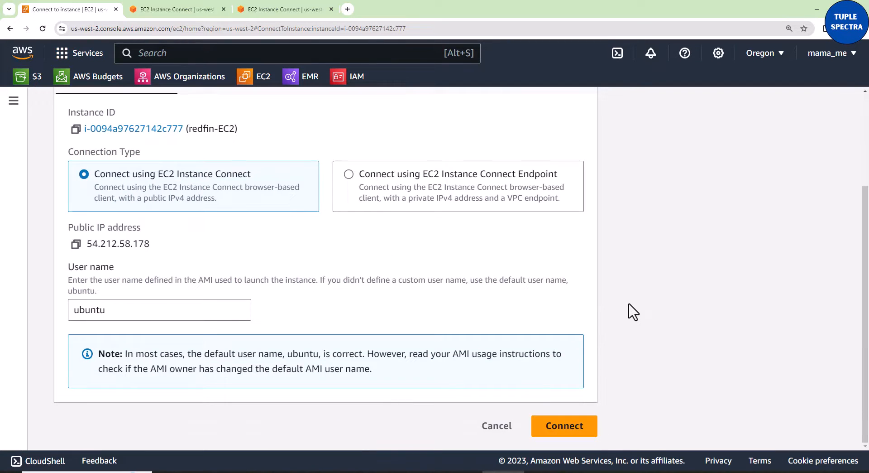
left_click(557, 435)
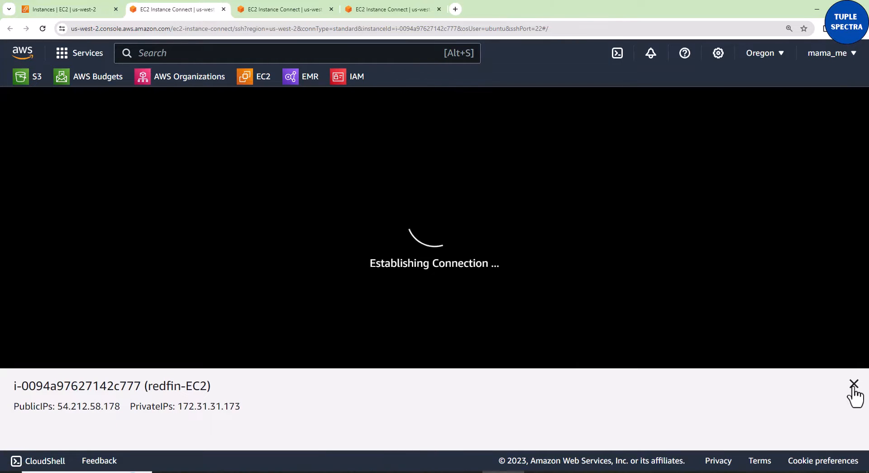
left_click(853, 388)
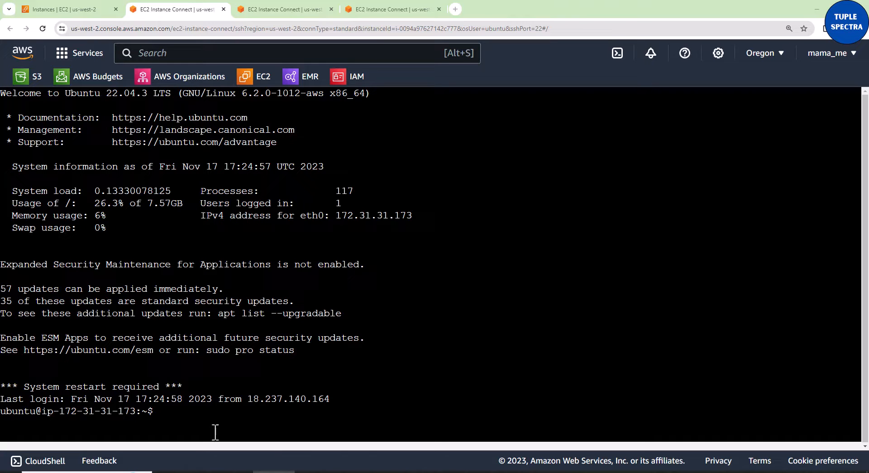
- Create a Python virtual environment named redfin_venv by running the copied command python3 -m venv redfin_venv
left_click(176, 416)
right_click(162, 413)
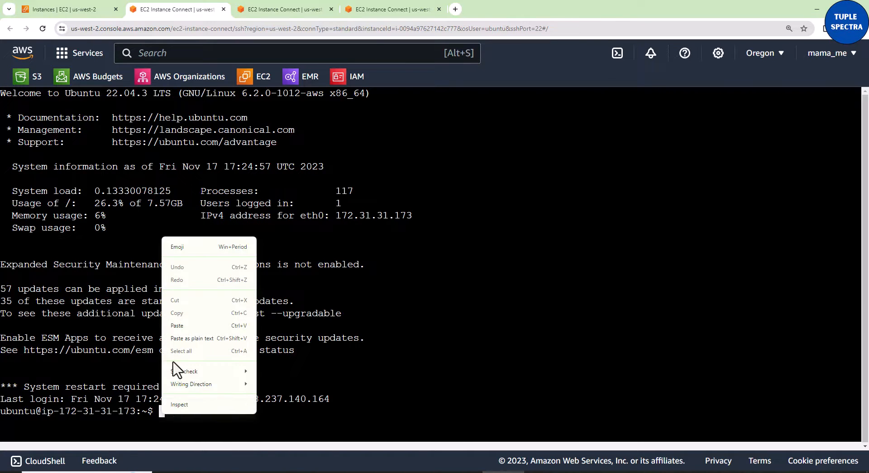
left_click(181, 329)
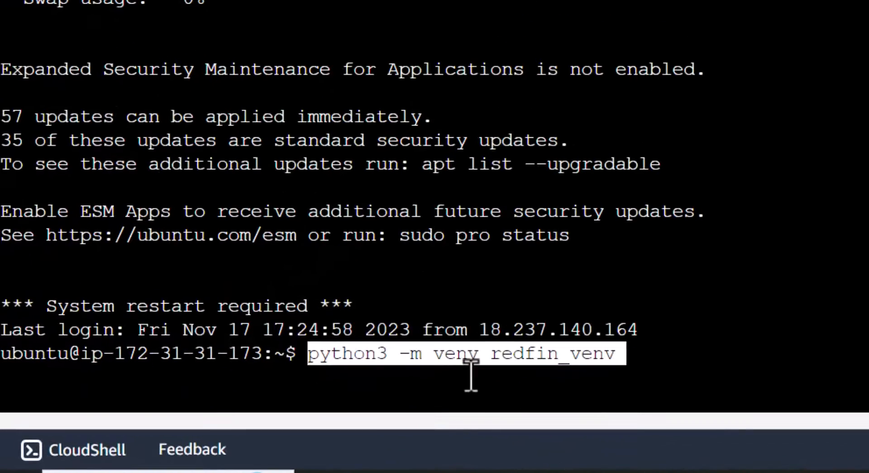
key("Return")
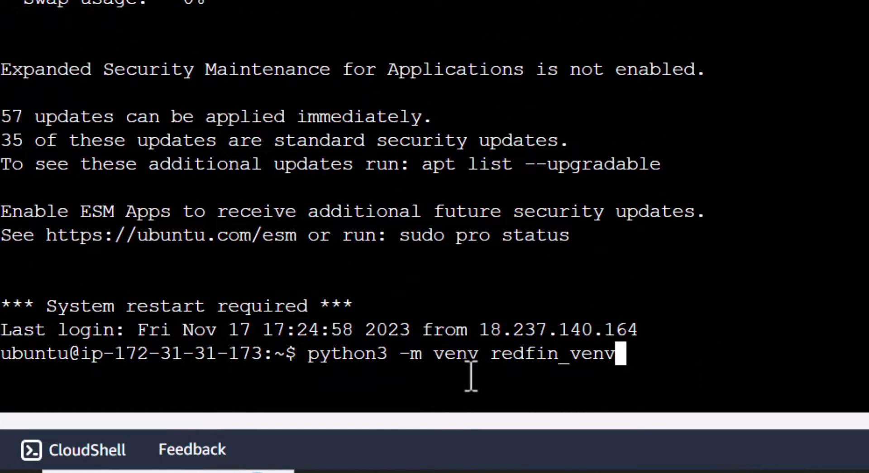
left_click_drag(490, 365, 616, 356)
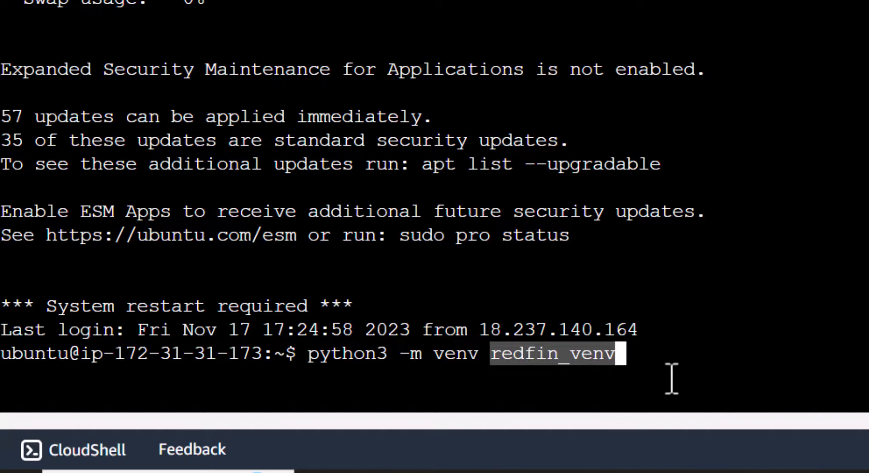
left_click(662, 356)
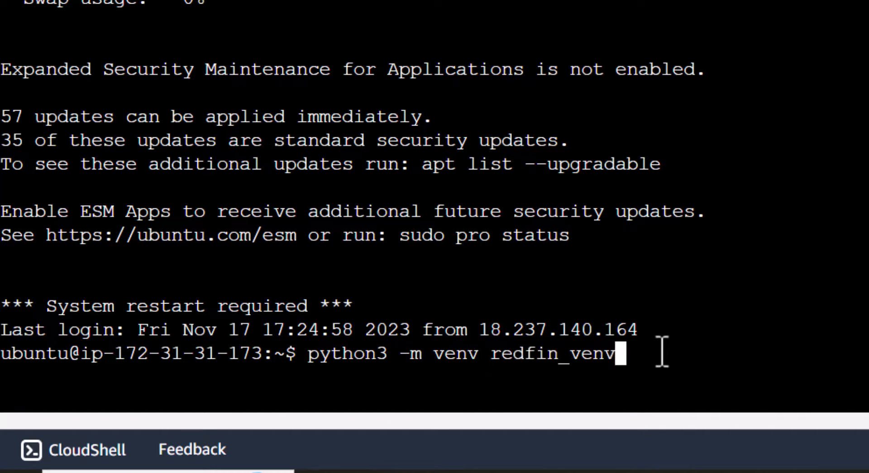
key("Return")
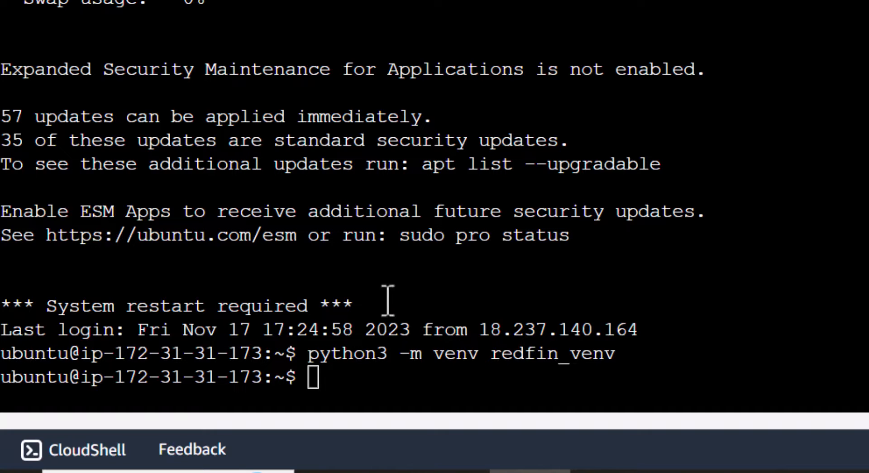
- Activate the redfin_venv virtual environment with the copied command source redfin_venv/bin/activate
left_click(311, 385)
right_click(311, 385)
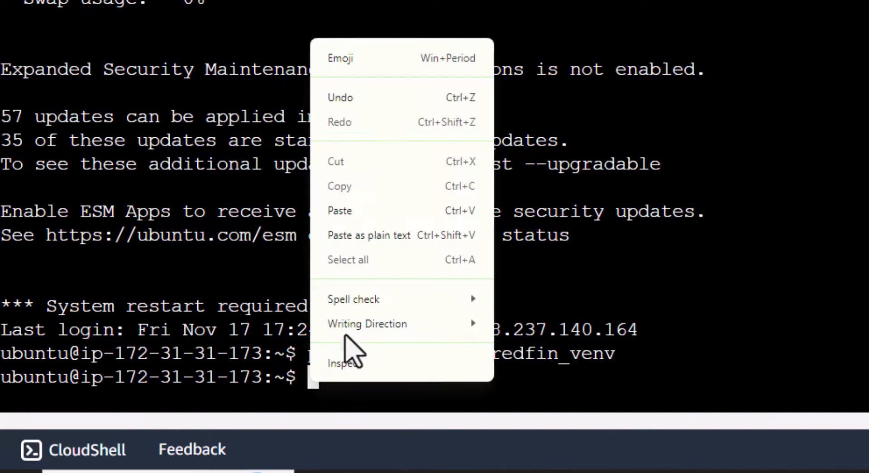
left_click(368, 213)
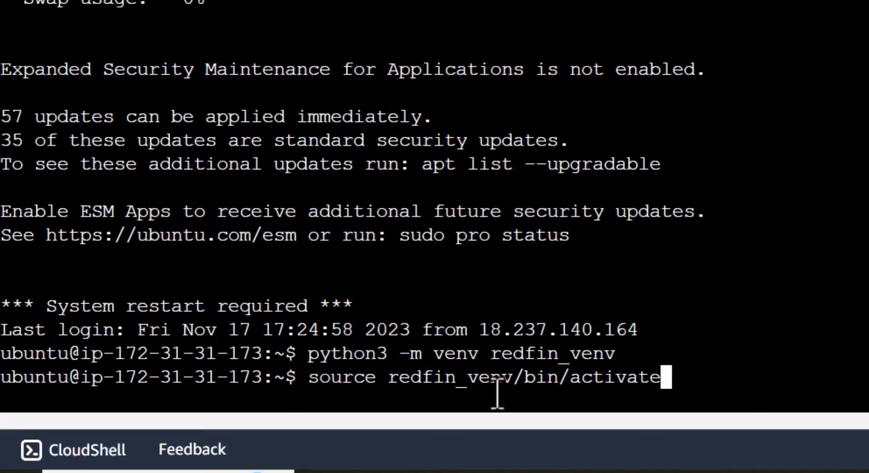
left_click_drag(390, 383, 509, 385)
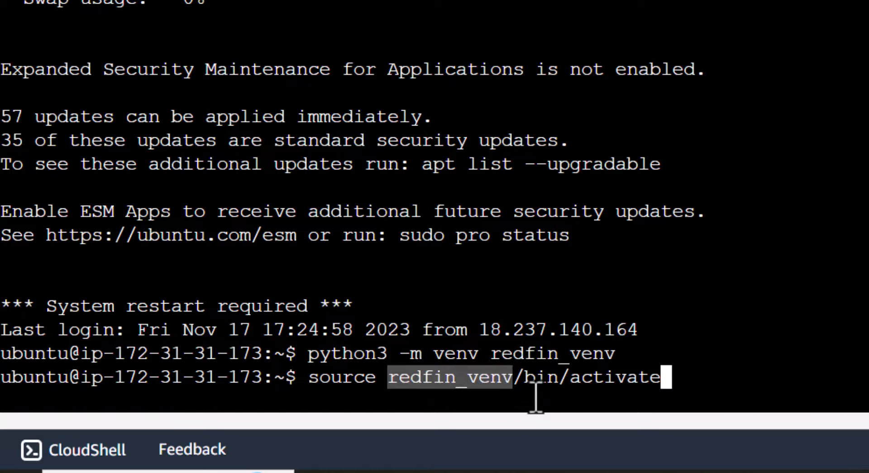
left_click(590, 383)
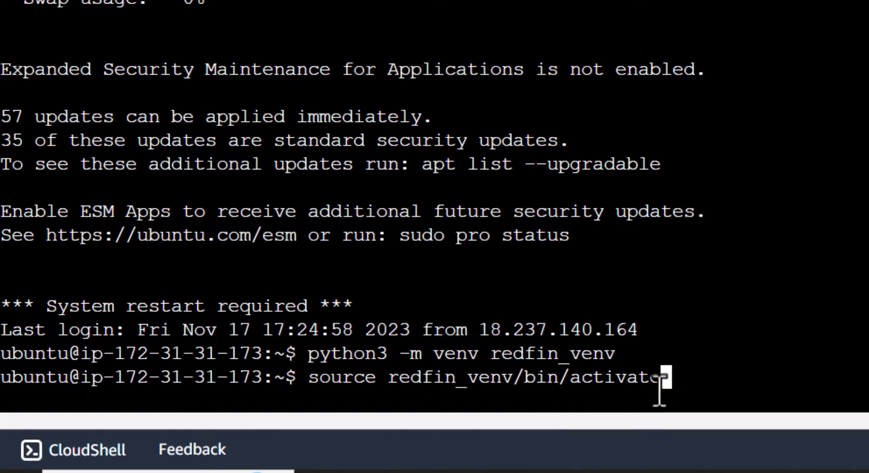
key("Return")
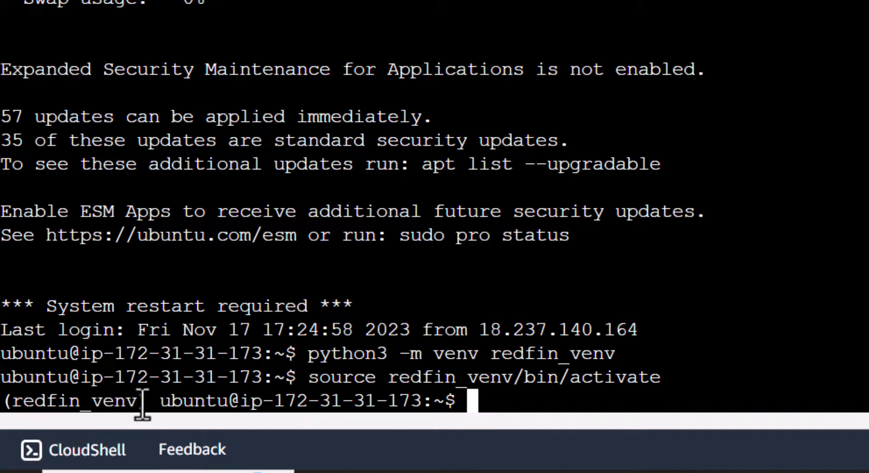
left_click_drag(145, 404, 1, 402)
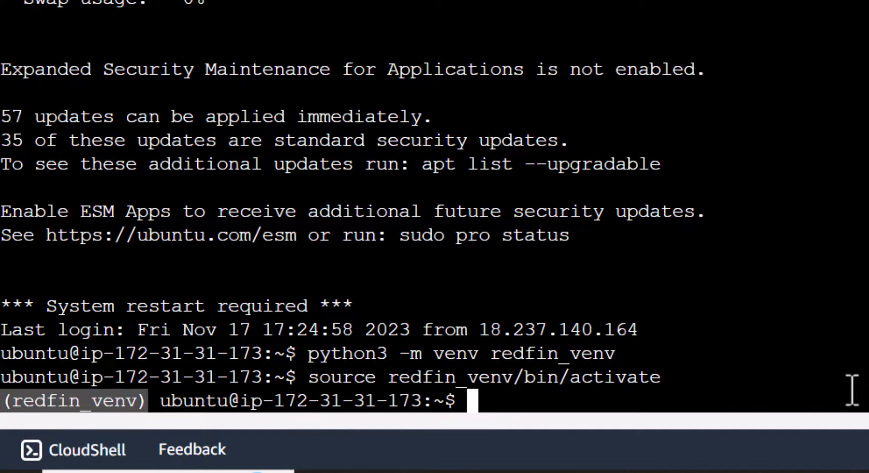
left_click(475, 401)
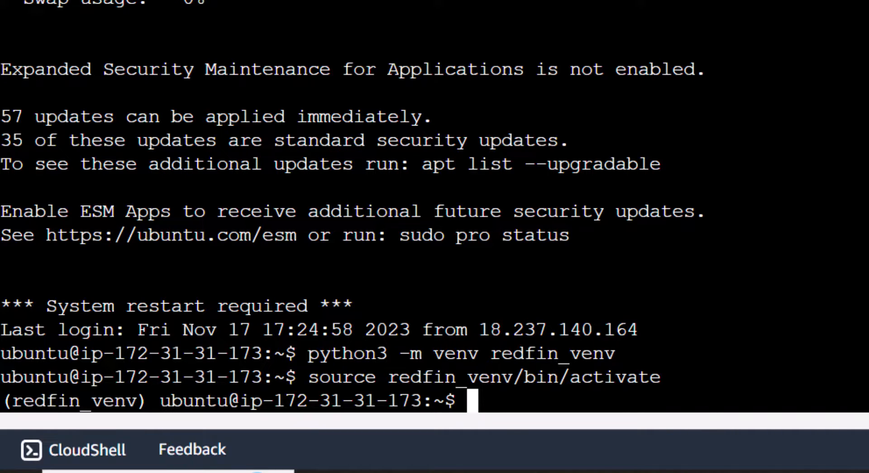
- Install boto3 inside the active virtual environment by running the copied command pip install boto3
left_click(530, 471)
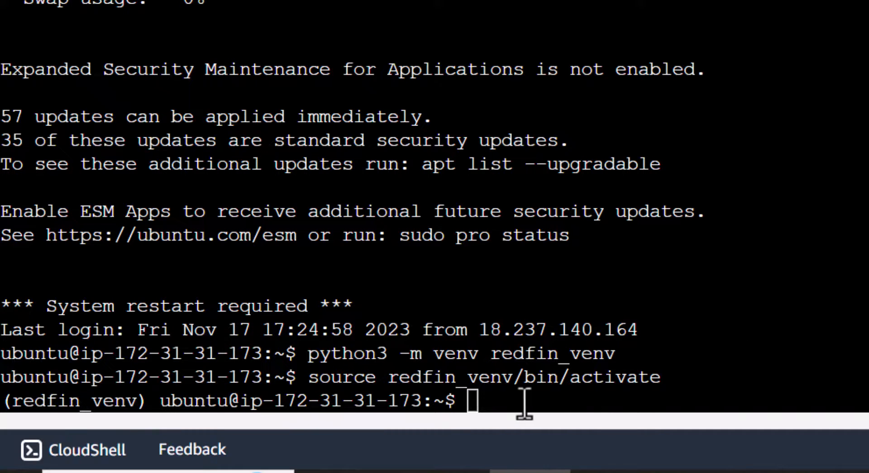
right_click(475, 405)
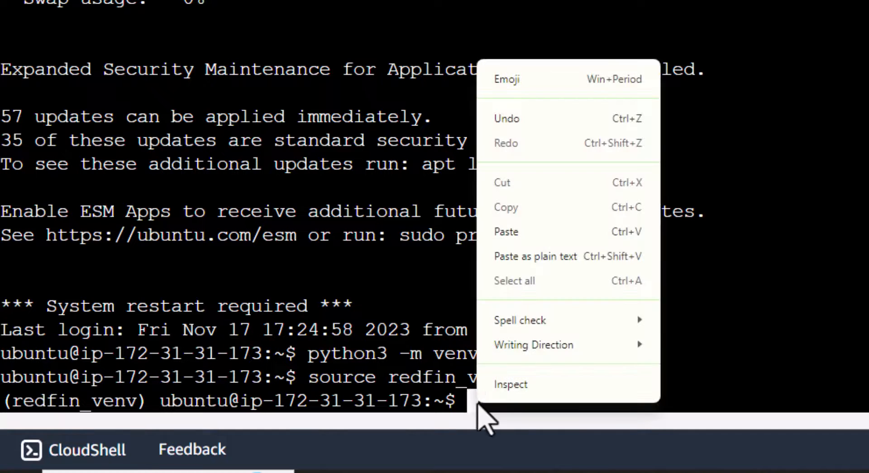
left_click(508, 231)
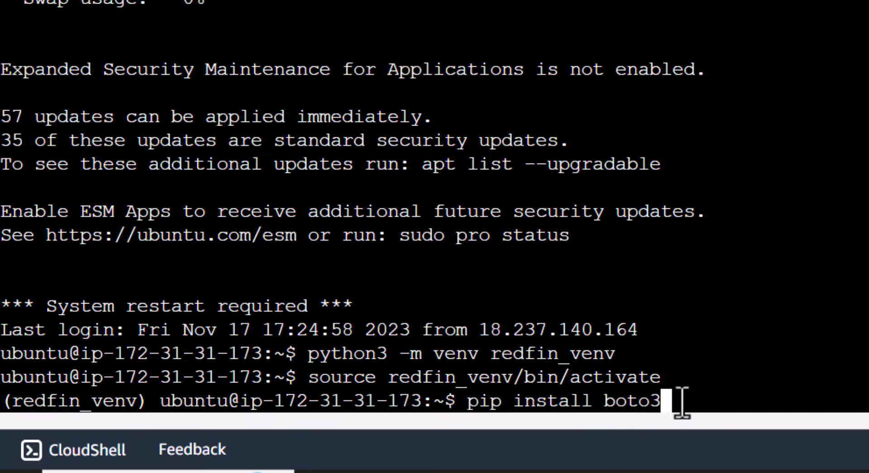
left_click_drag(467, 405, 498, 405)
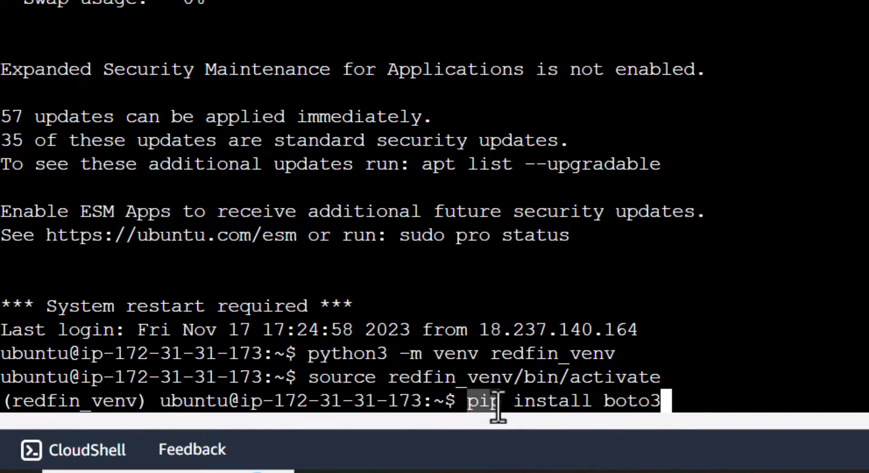
left_click(485, 405)
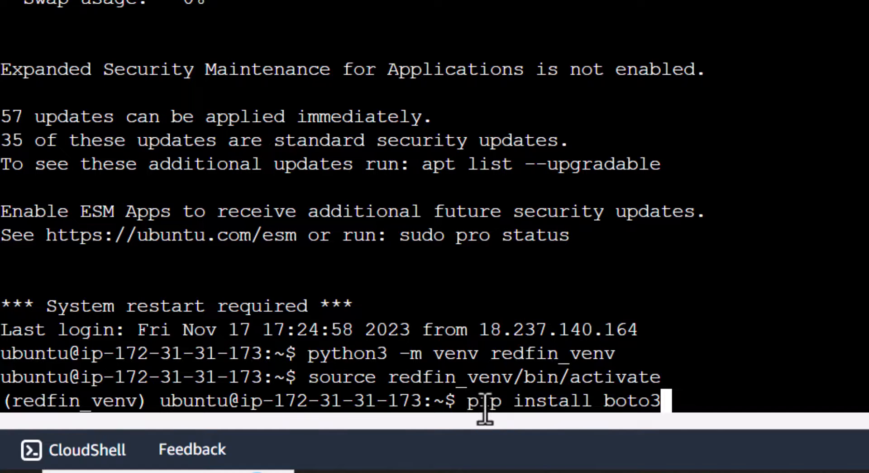
key("Return")
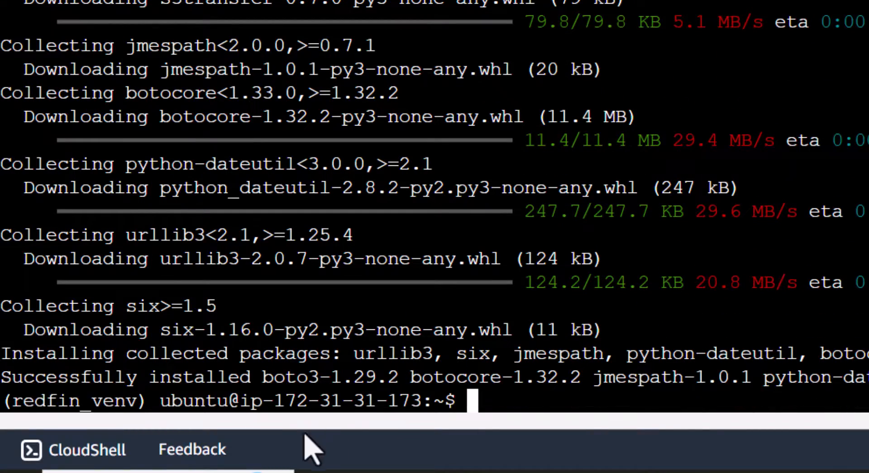
- Install the AWS CLI in the virtual environment by running the copied command pip install --upgrade awscli
left_click(529, 471)
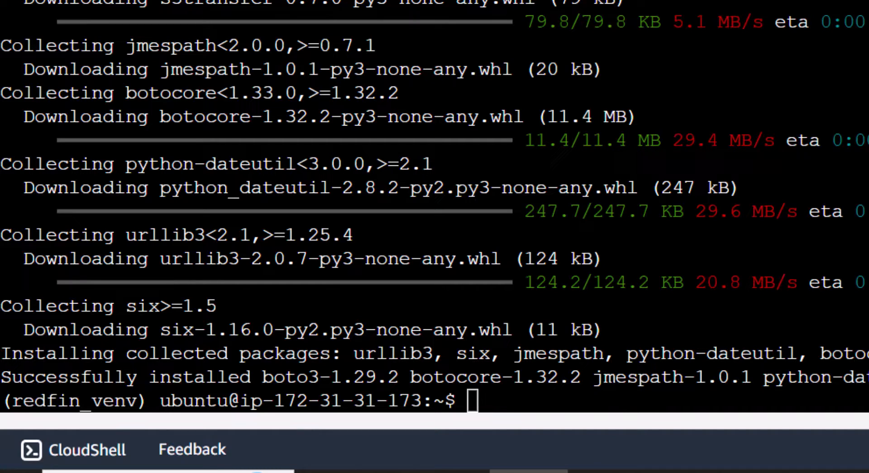
right_click(475, 400)
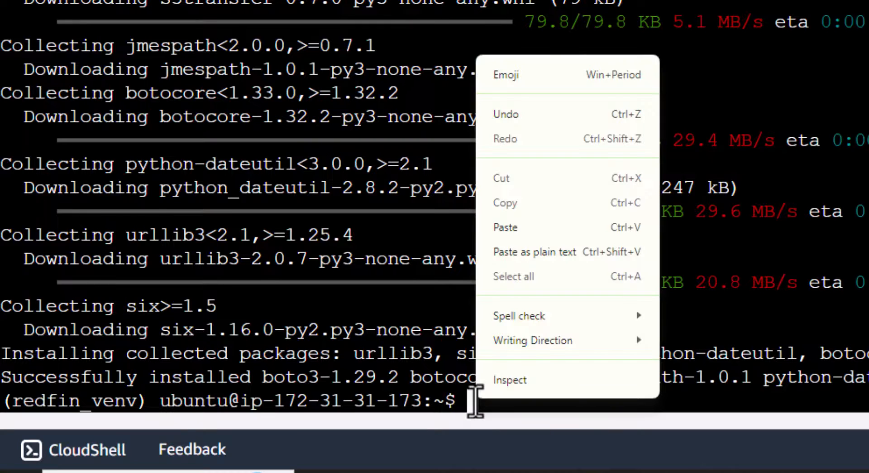
left_click(514, 227)
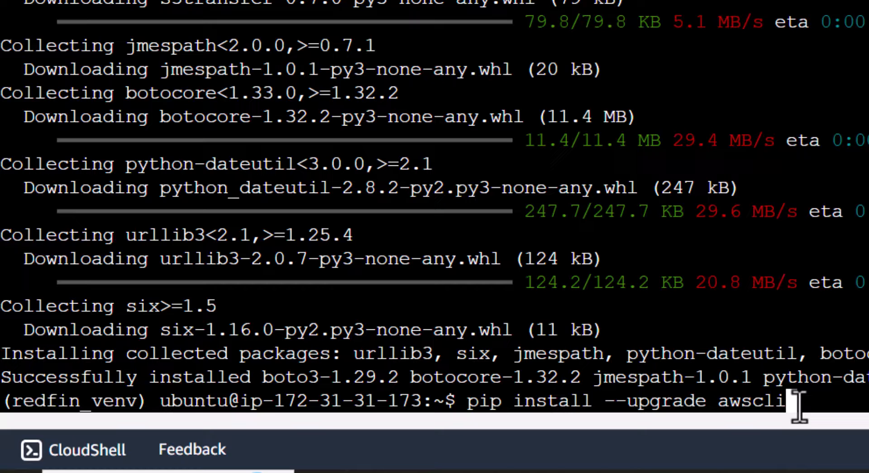
key("Return")
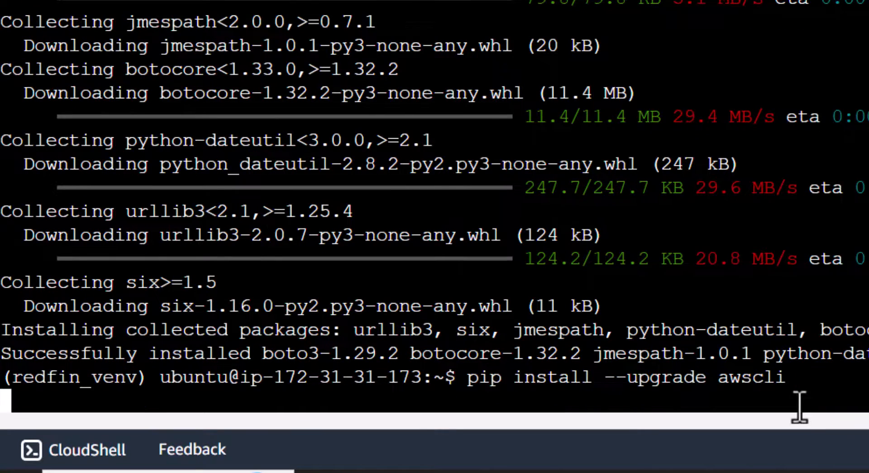